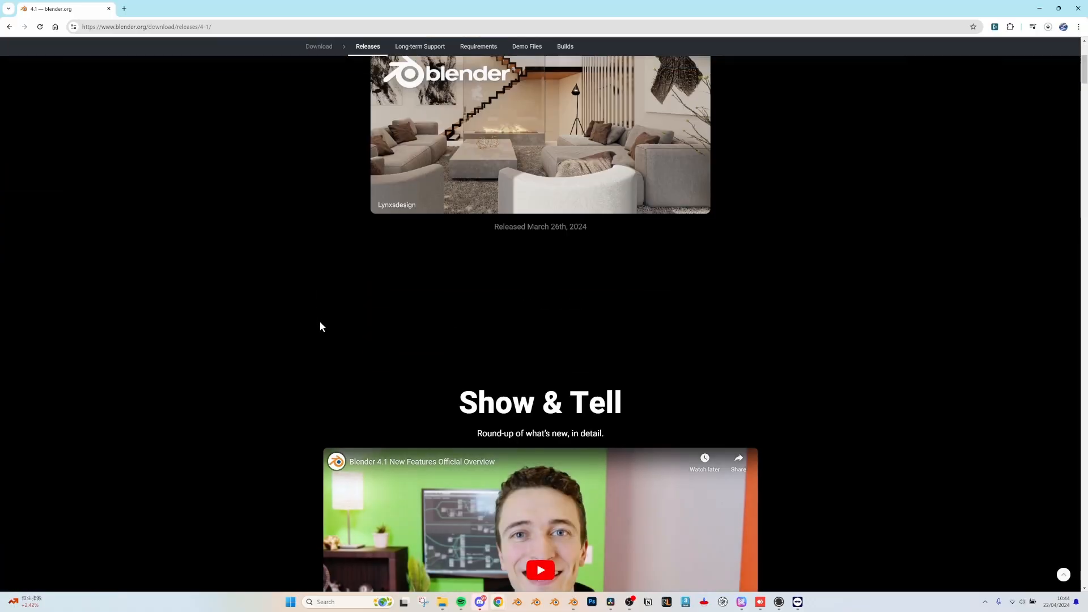
scroll(320, 321, down, 3)
scroll(286, 348, down, 4)
scroll(286, 349, down, 2)
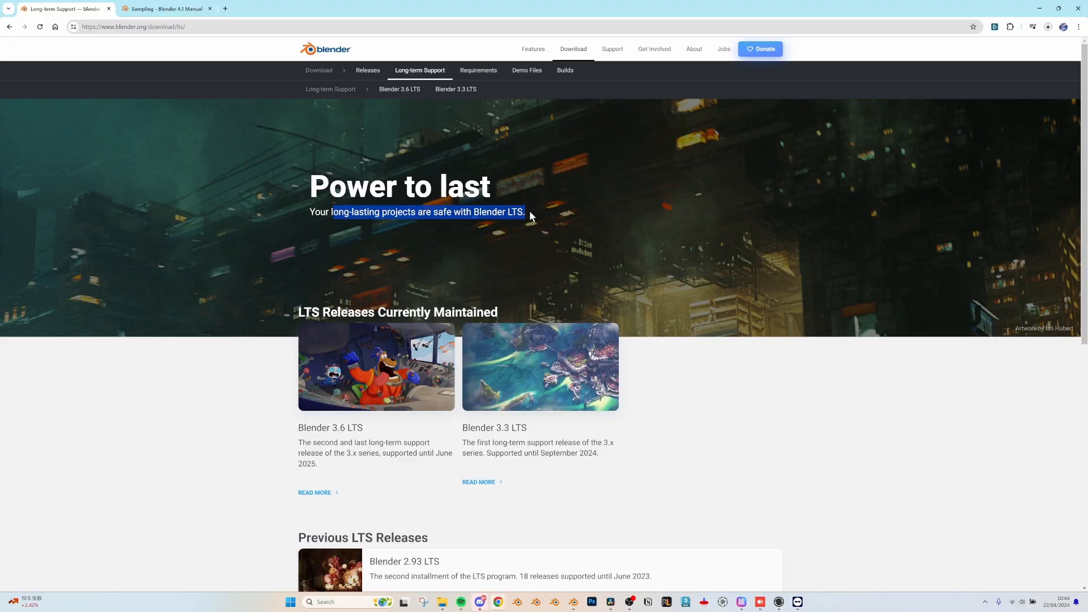
- Clear the text selection on the blender.org release page before moving to Long-term Support
click(529, 213)
scroll(512, 262, down, 3)
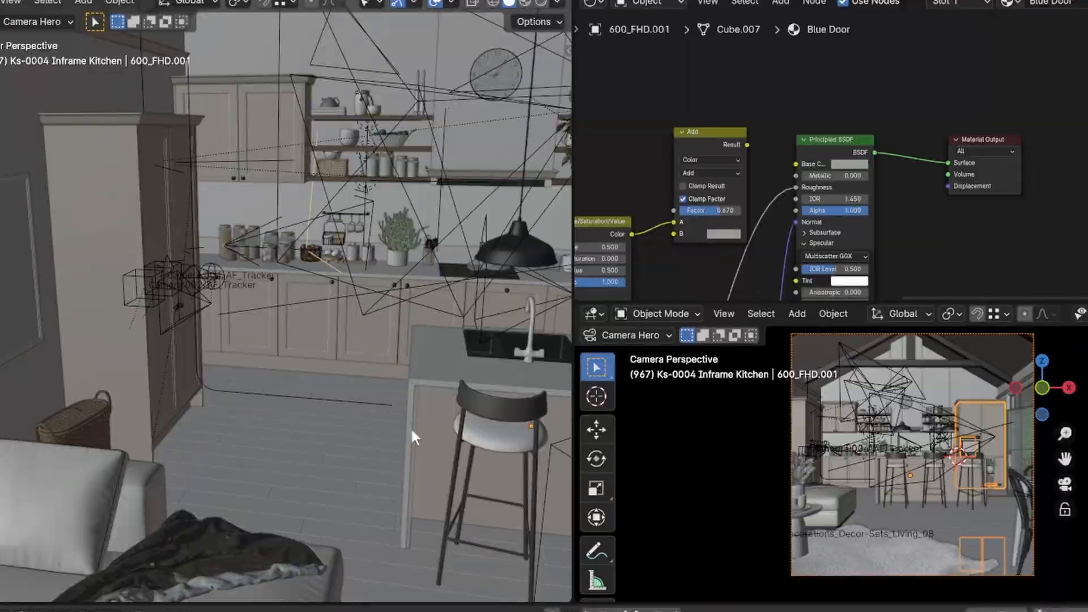
- Cycle the active camera to Camera.005 and view the kitchen through it
key(Down)
key(Down)
key(Down)
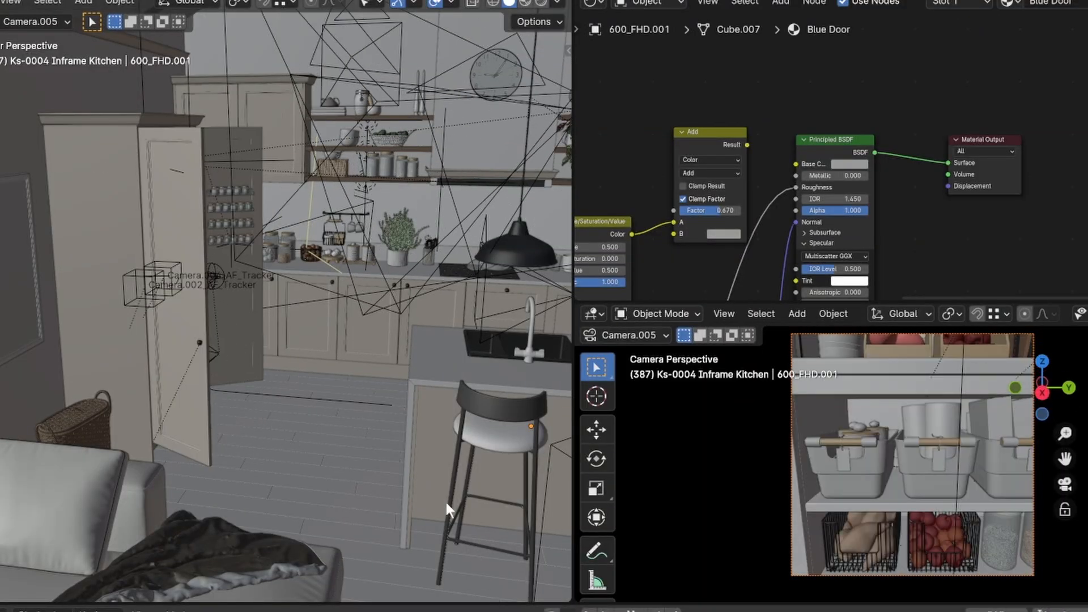
key(KP_0)
key(Down)
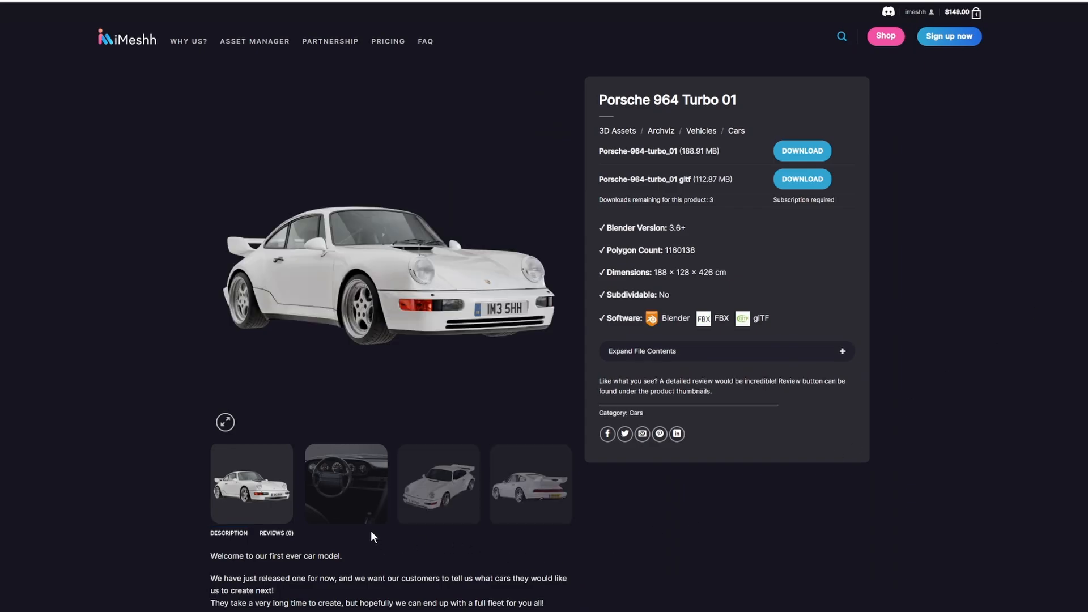
- Flip through the Porsche 964 Turbo gallery images, then the Grand Room and garden scene shots
click(361, 487)
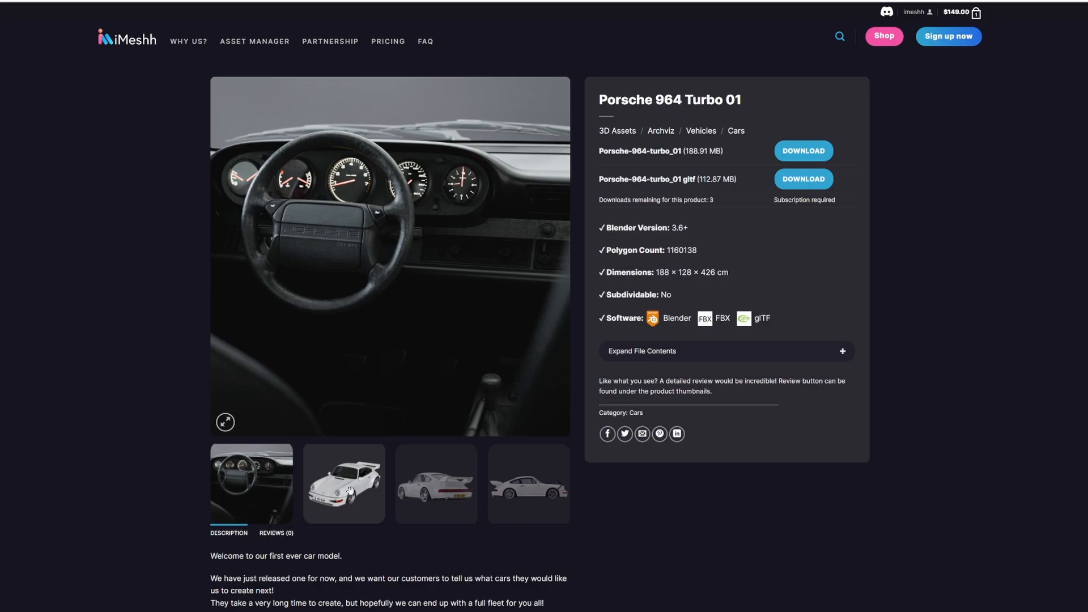
click(349, 490)
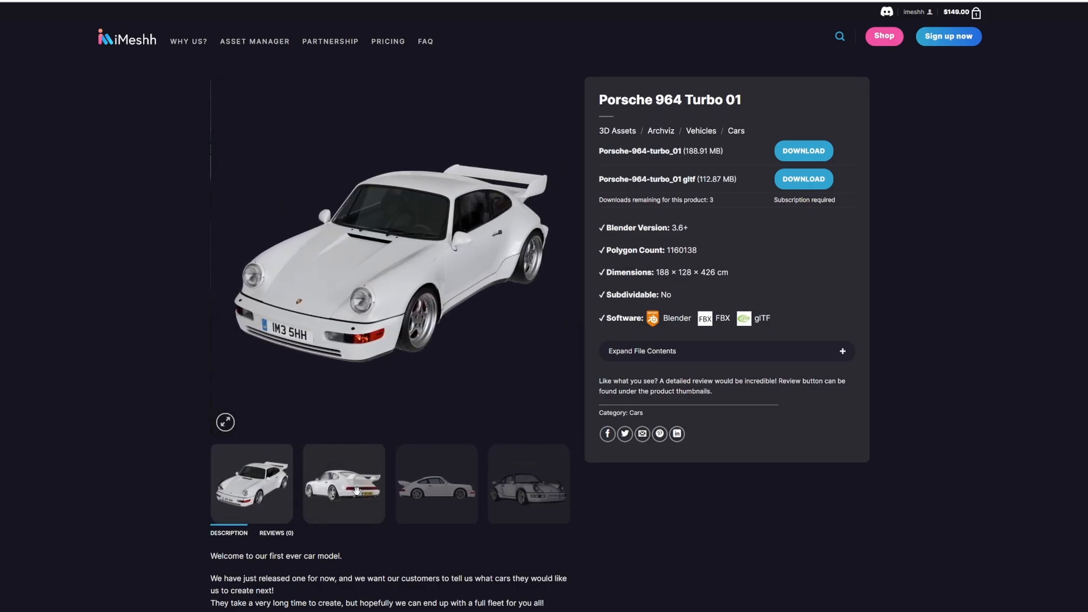
click(356, 491)
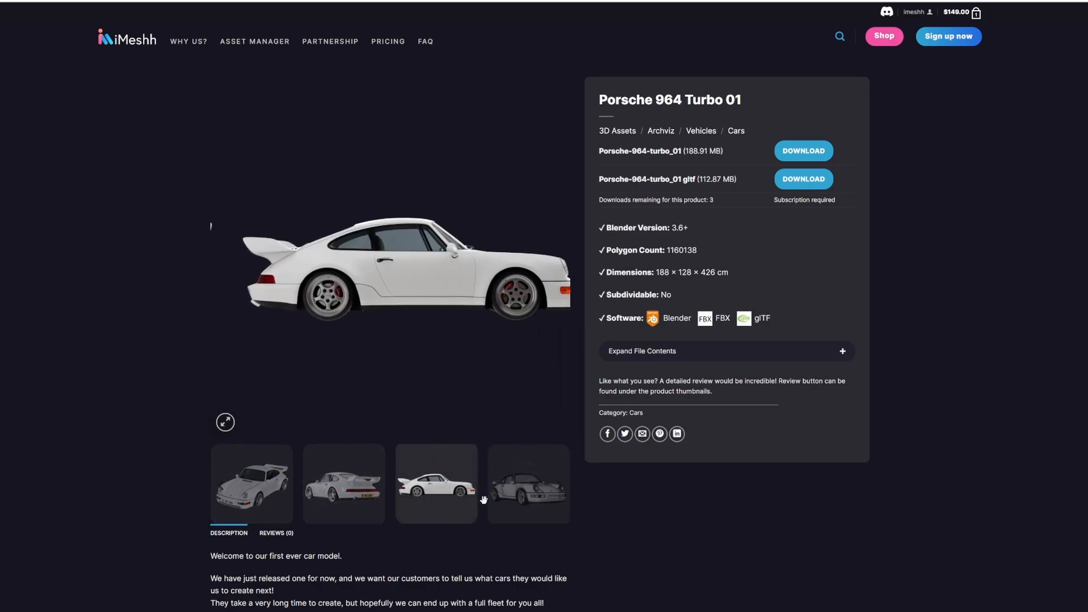
click(525, 497)
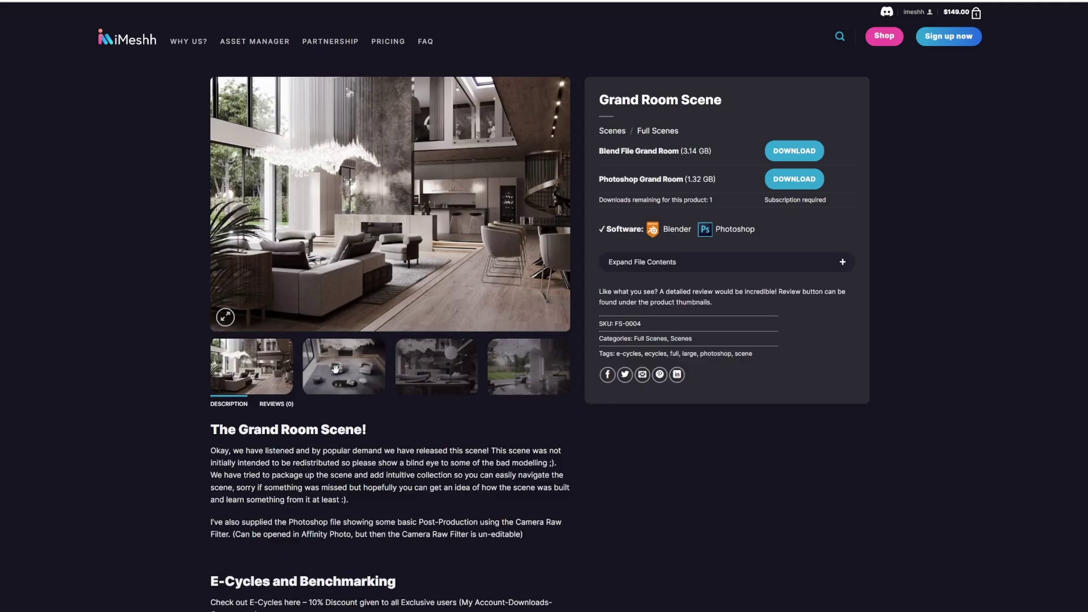
click(335, 368)
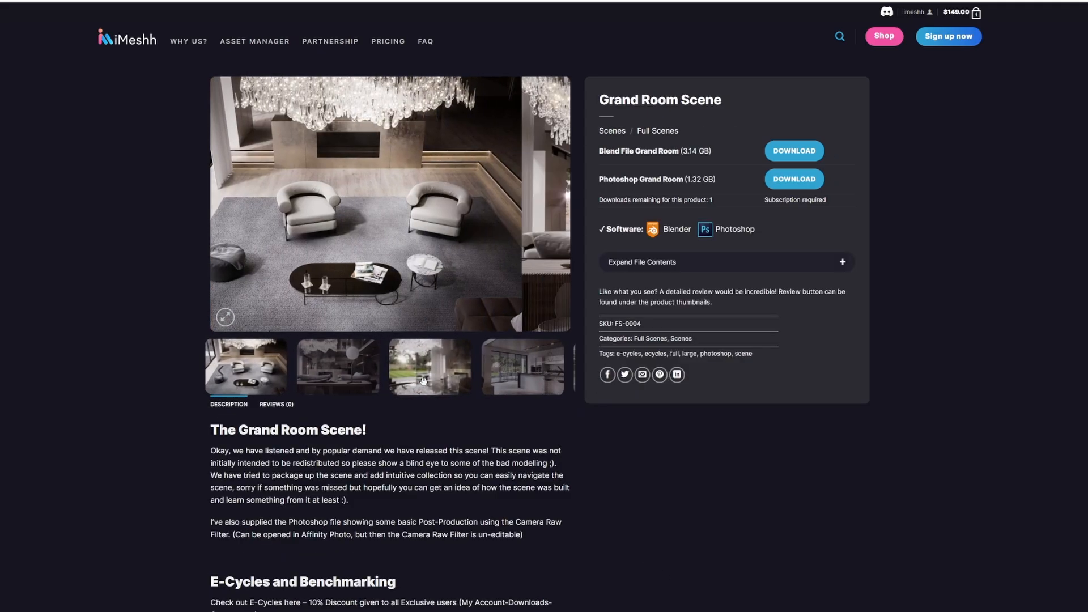
click(335, 368)
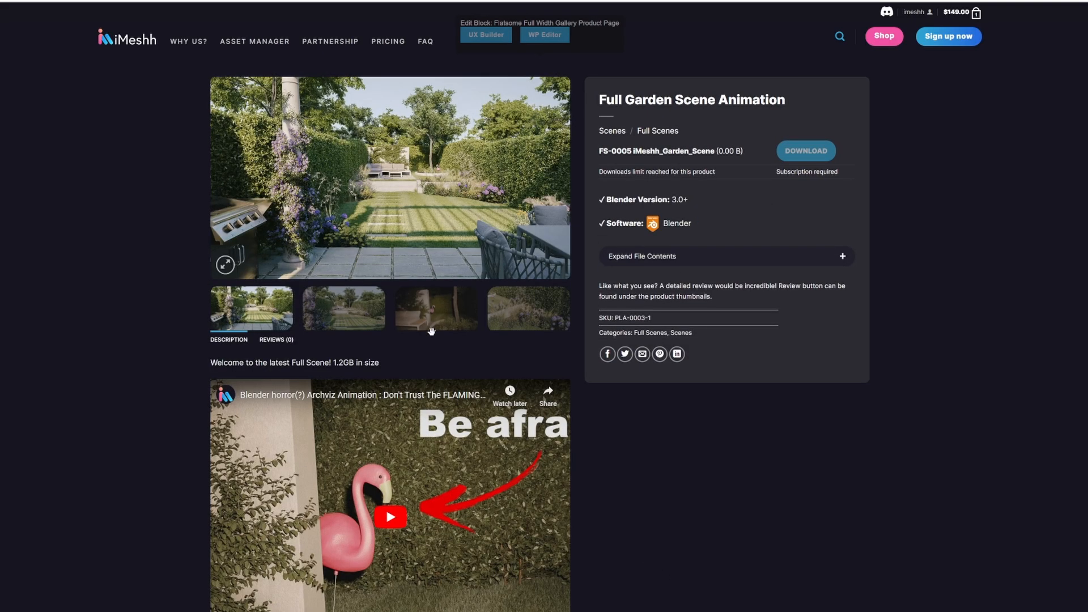
click(424, 311)
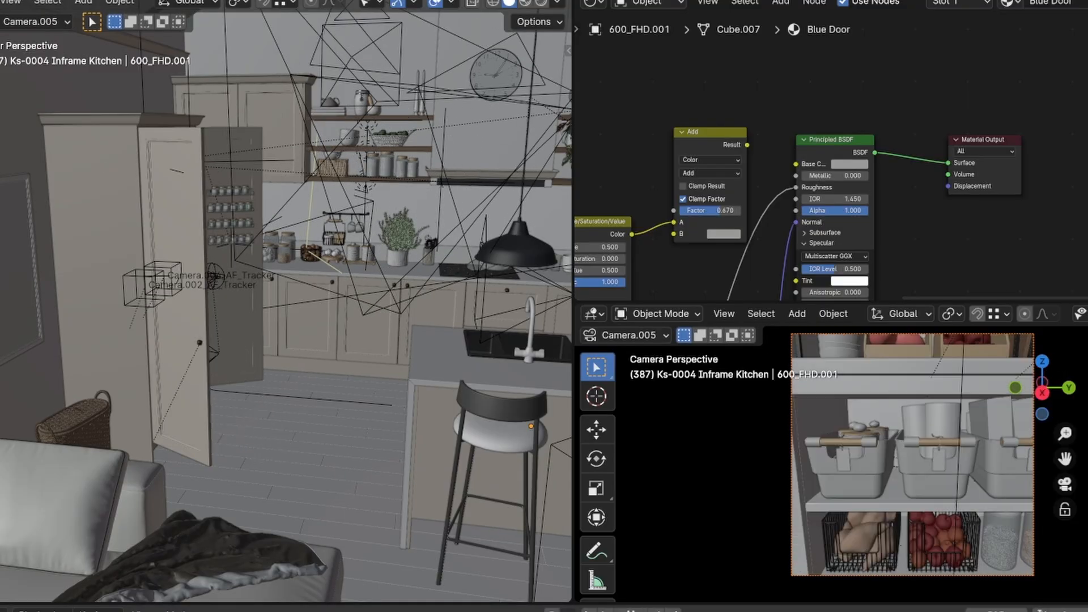
- Switch back to the previous camera and choose a 4096 render texture limit under Simplify
key(KP_0)
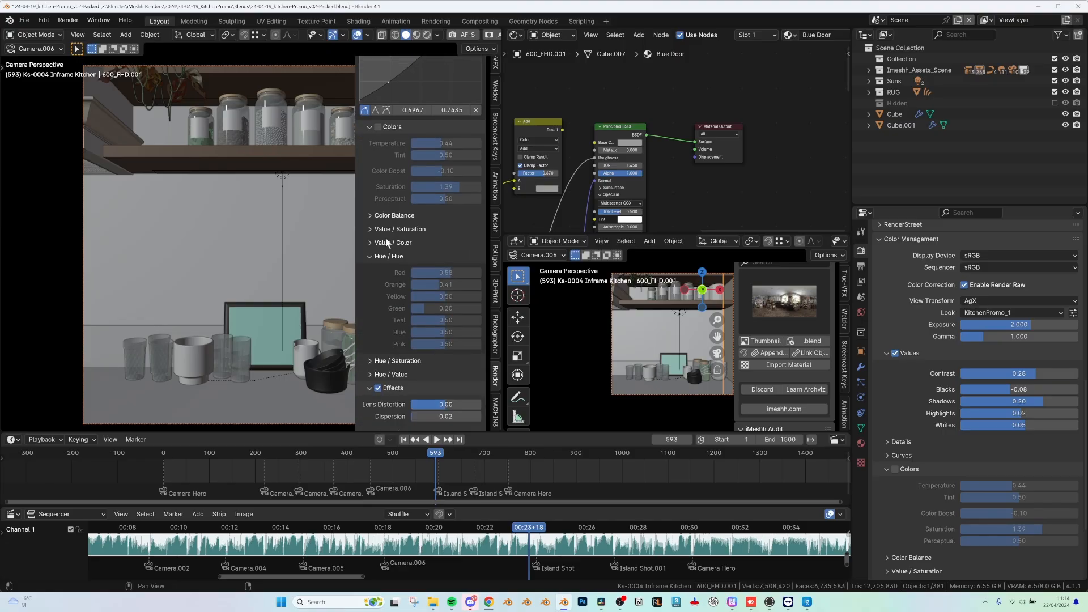
scroll(386, 238, down, 5)
scroll(386, 238, down, 3)
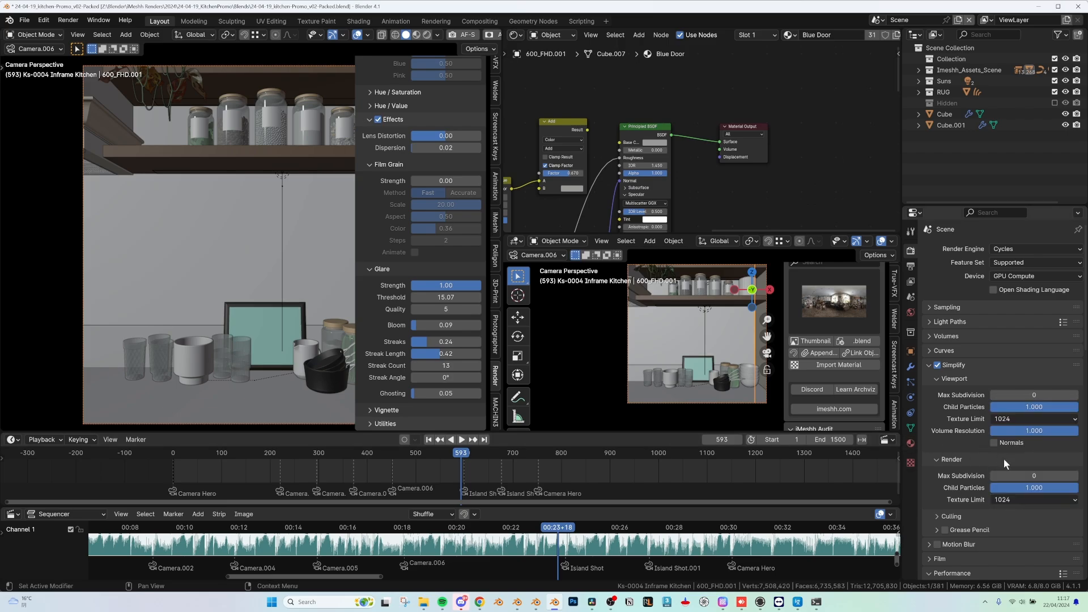
click(1002, 497)
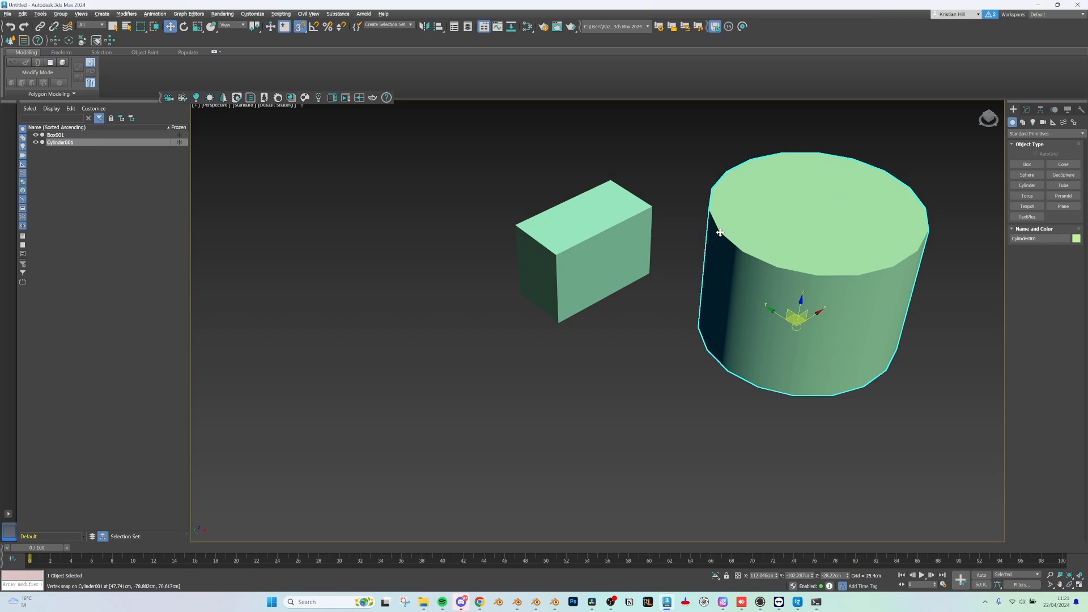
- Vertex-snap the cylinder against the box corner, orbiting to check the fit
drag(719, 231, 651, 278)
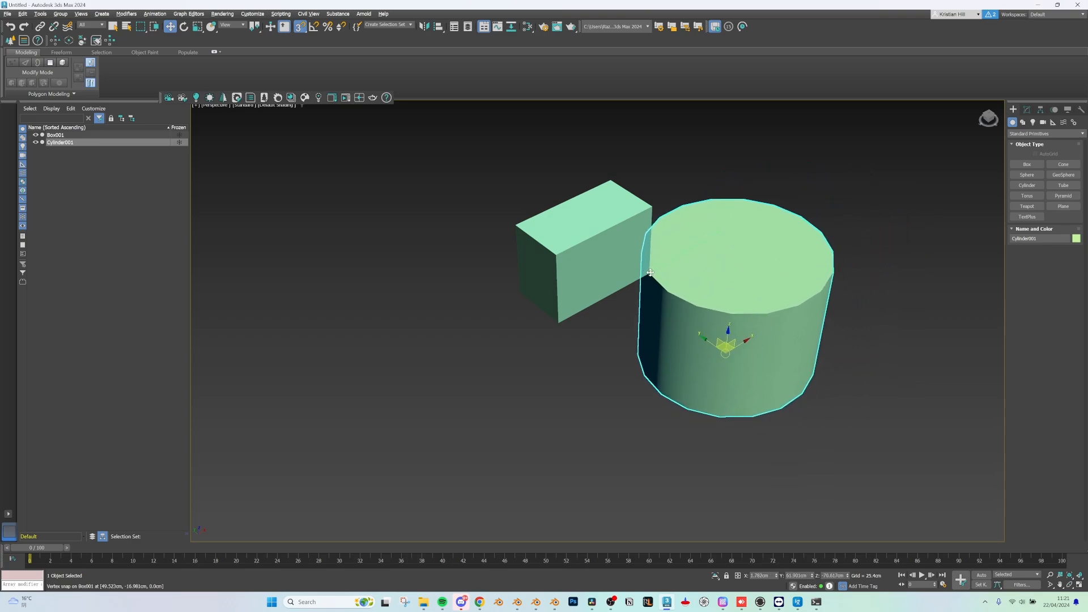
alt+middle_drag(650, 273, 683, 250)
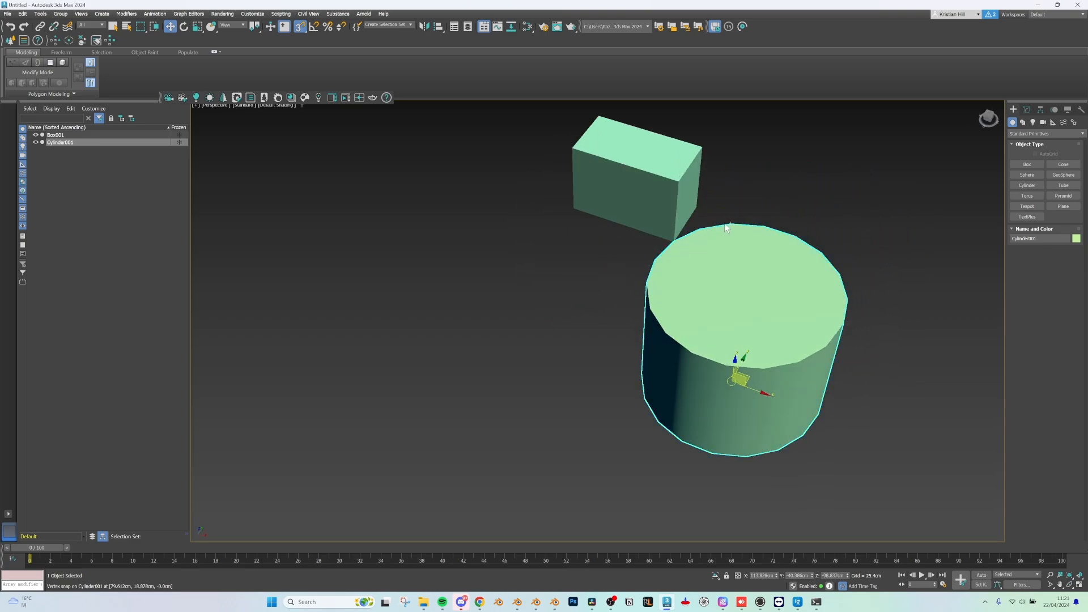
drag(731, 225, 654, 148)
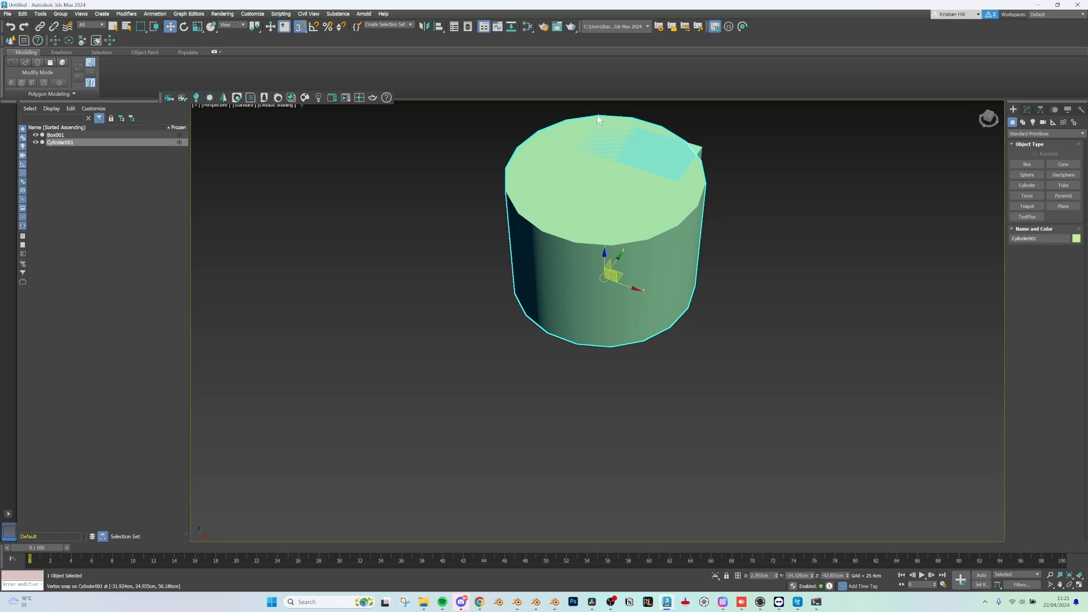
alt+middle_drag(654, 148, 657, 282)
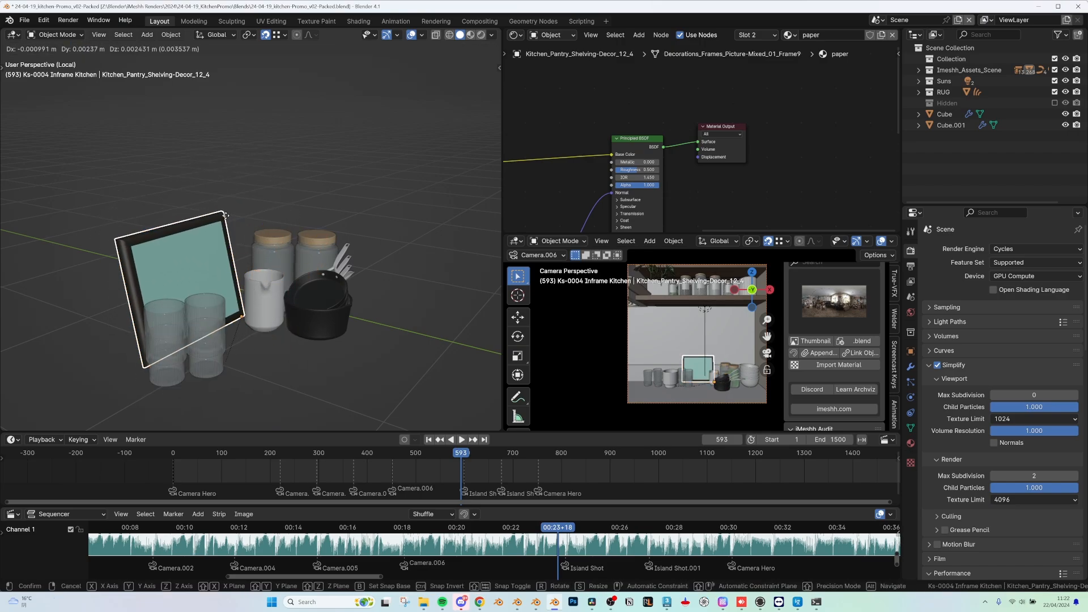
- Cancel the picture-frame move, enable vertex snapping and reposition the cabinet door
key(Escape)
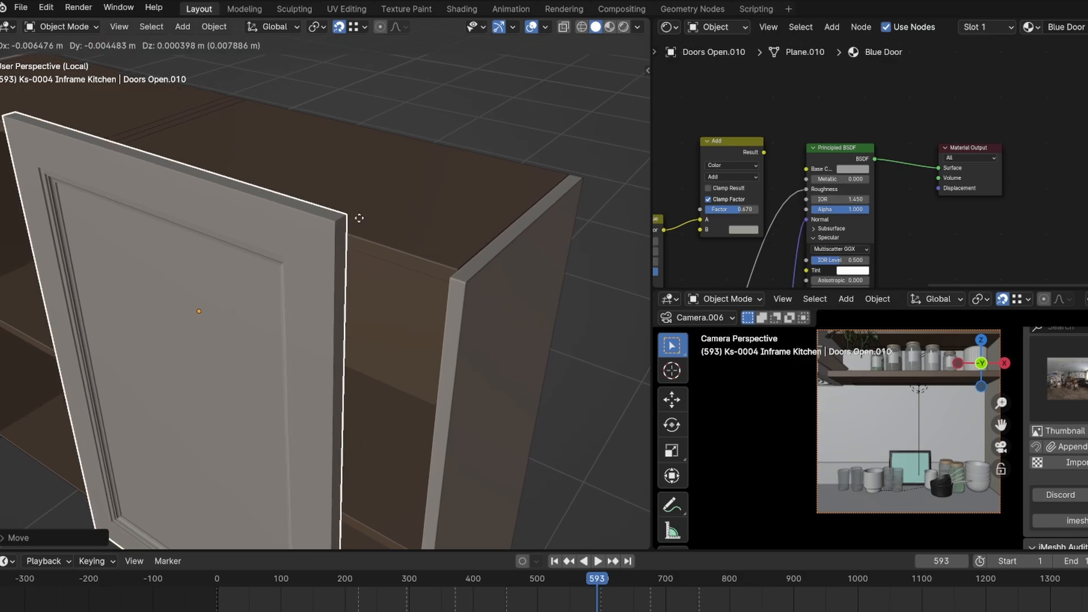
click(364, 218)
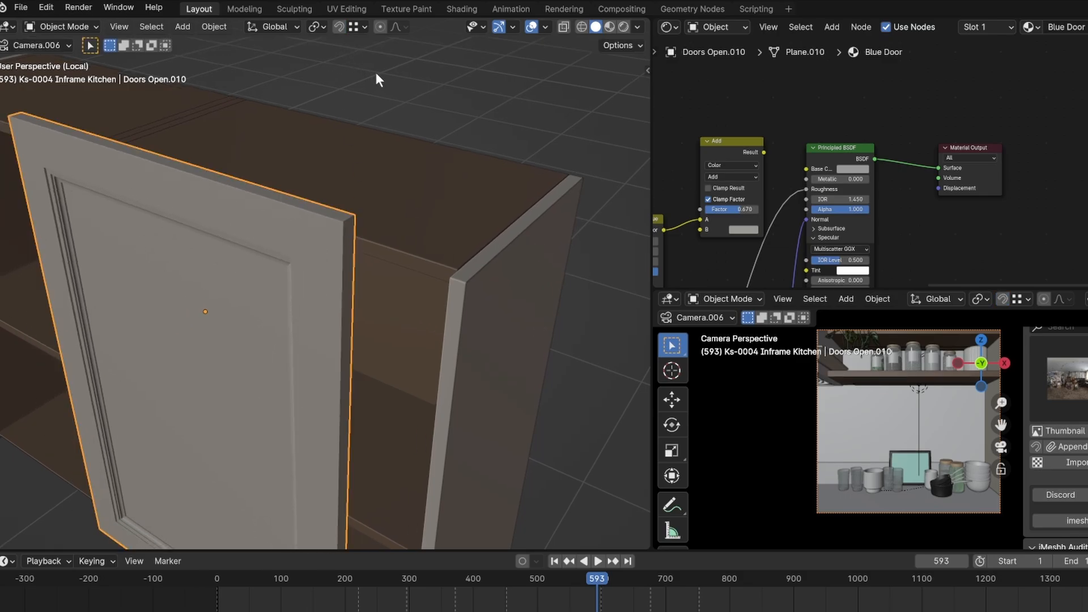
middle_drag(377, 76, 377, 210)
key(g)
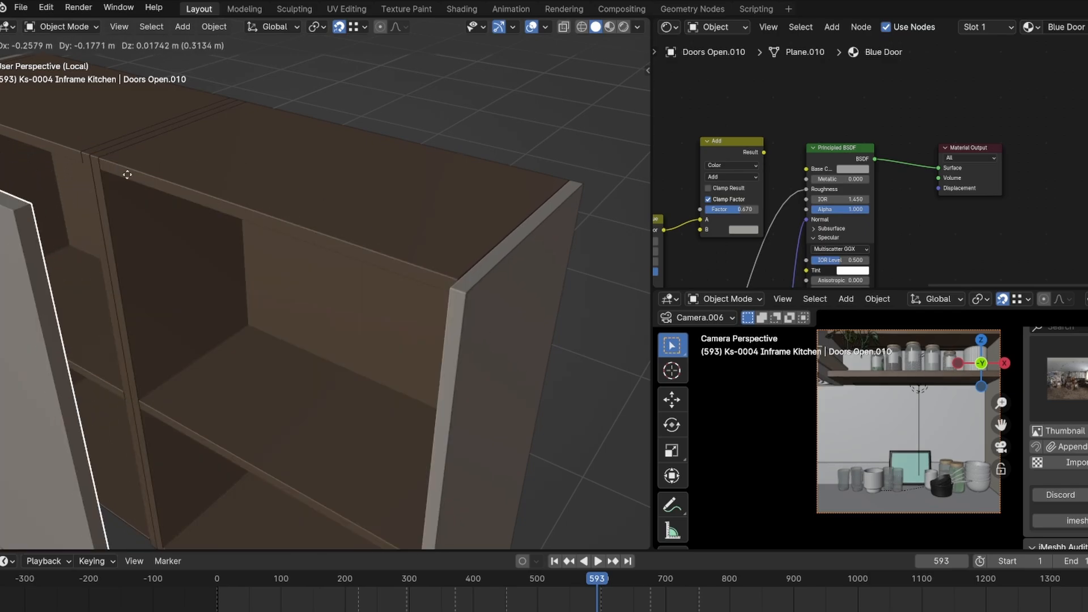
key(Escape)
click(363, 27)
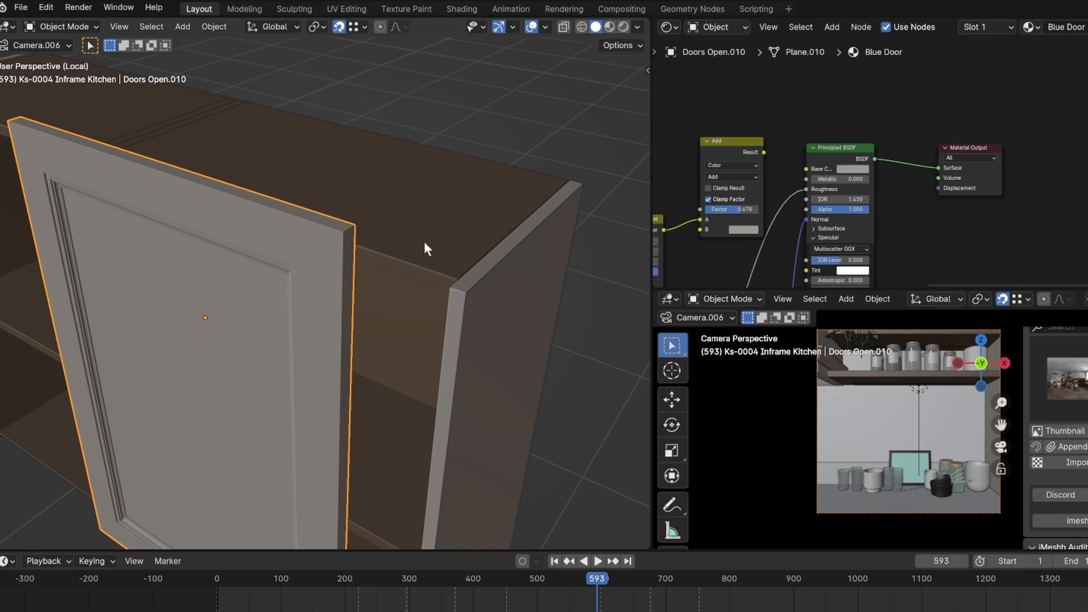
key(g)
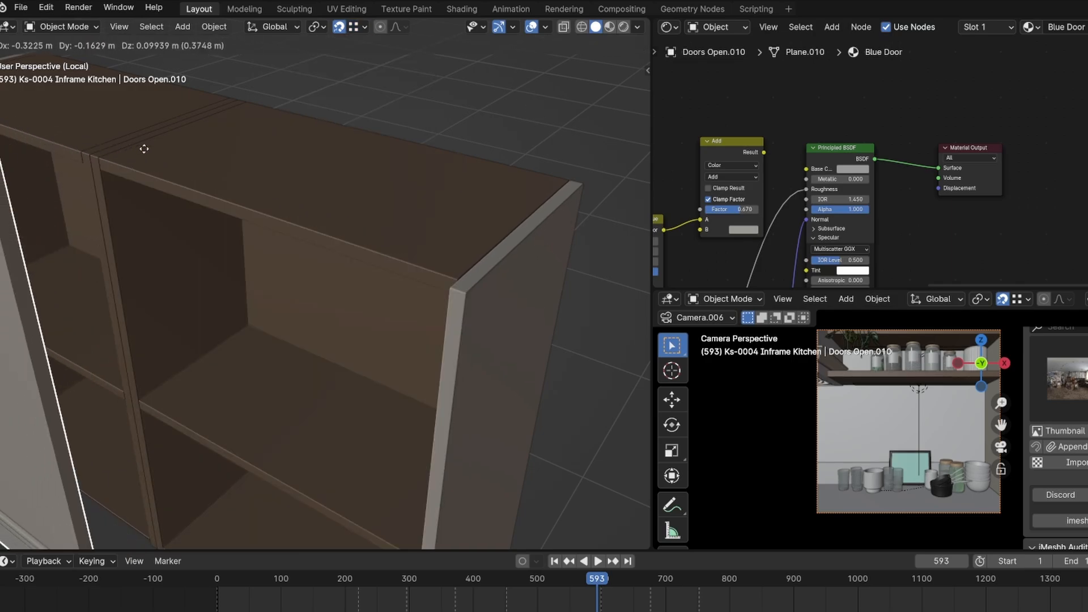
click(459, 280)
scroll(408, 262, up, 1)
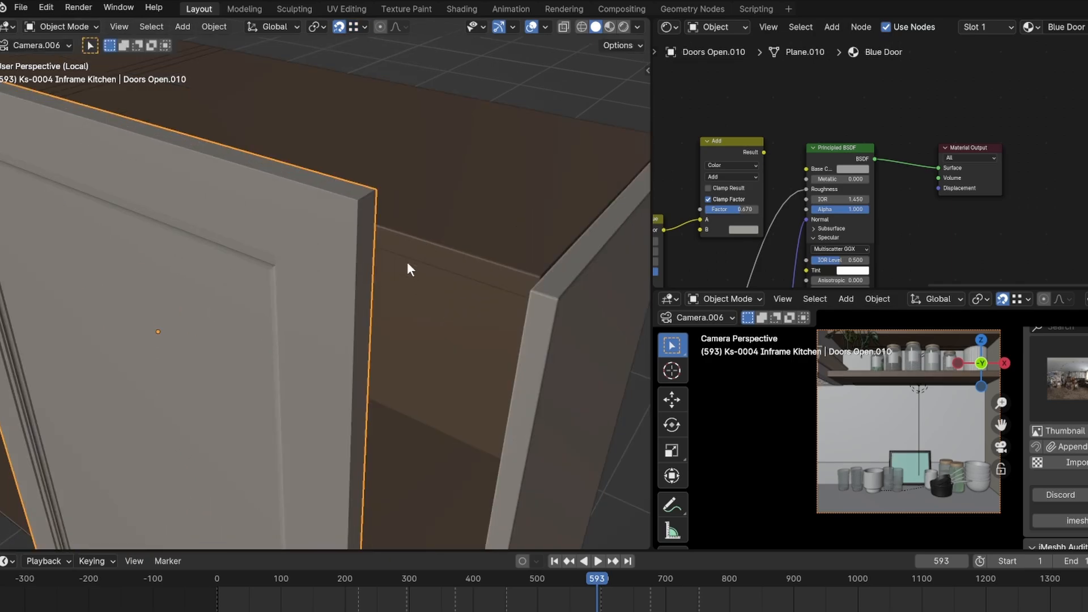
scroll(407, 263, up, 2)
- Snap the door corner onto the cabinet corner using a snap base point, then check it frontally
key(g)
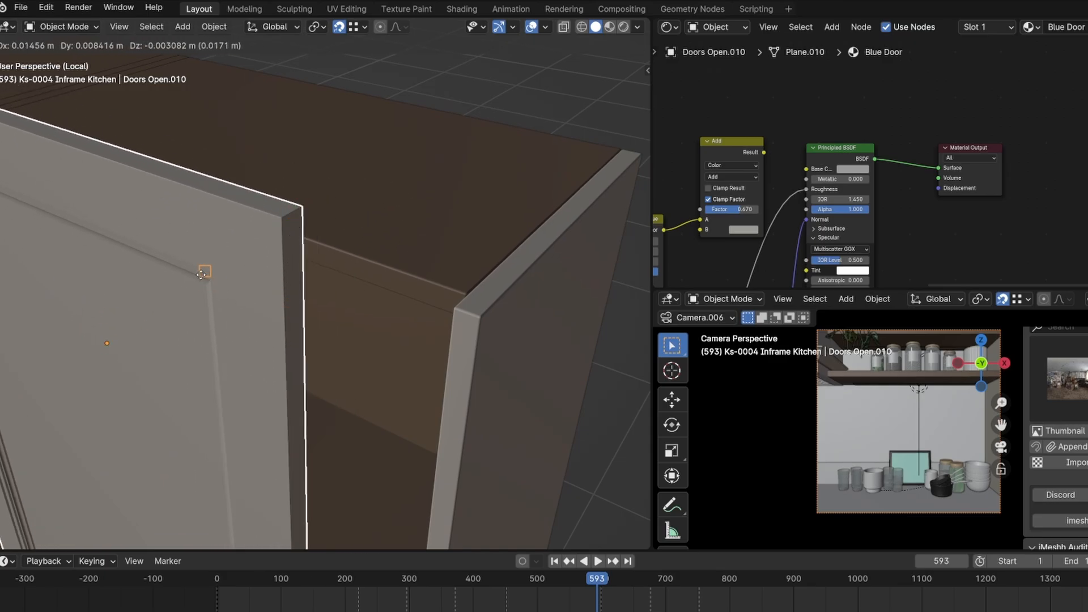
click(302, 207)
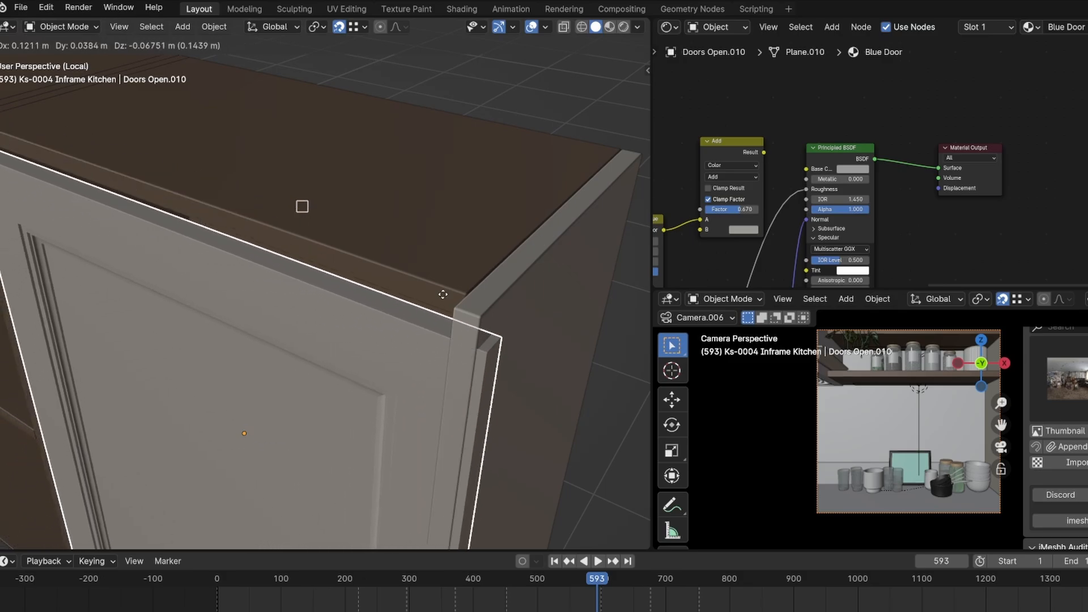
click(471, 292)
scroll(470, 294, down, 3)
mouse_move(471, 293)
middle_down()
mouse_move(428, 302)
mouse_move(487, 301)
mouse_move(469, 273)
mouse_move(575, 260)
mouse_move(541, 287)
mouse_move(559, 224)
mouse_move(544, 257)
middle_up()
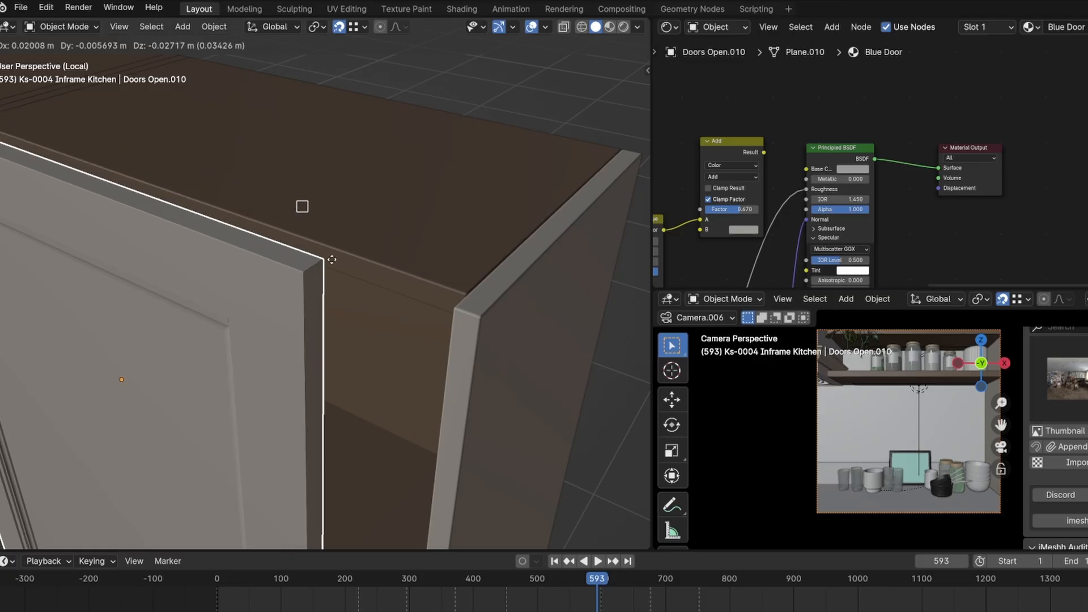
drag(332, 260, 468, 293)
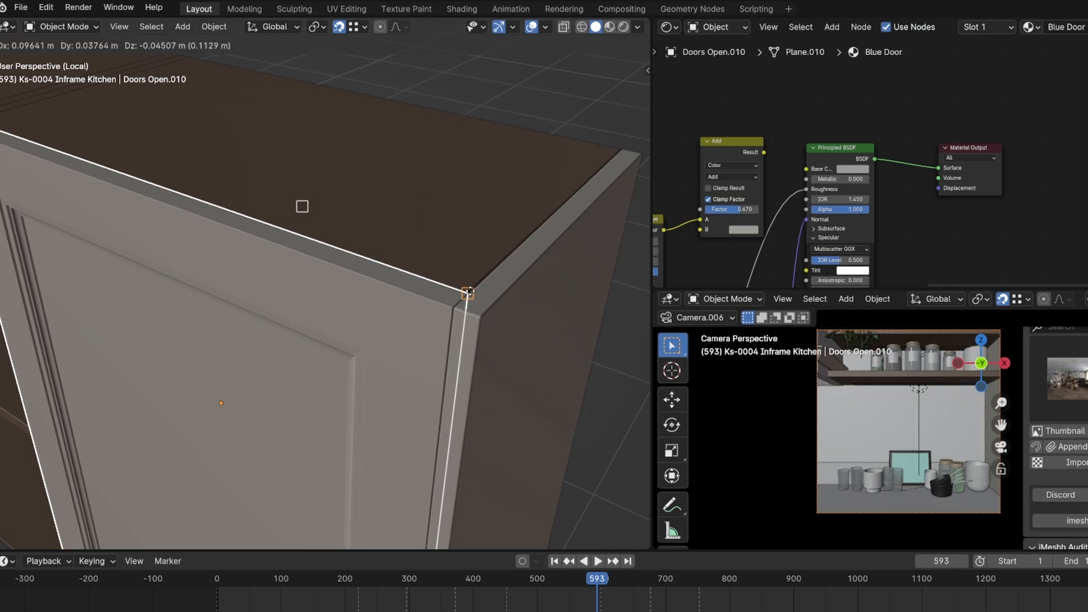
drag(471, 290, 472, 292)
mouse_move(471, 292)
middle_down()
mouse_move(486, 302)
mouse_move(483, 261)
mouse_move(575, 260)
mouse_move(548, 252)
mouse_move(542, 270)
mouse_move(541, 258)
middle_up()
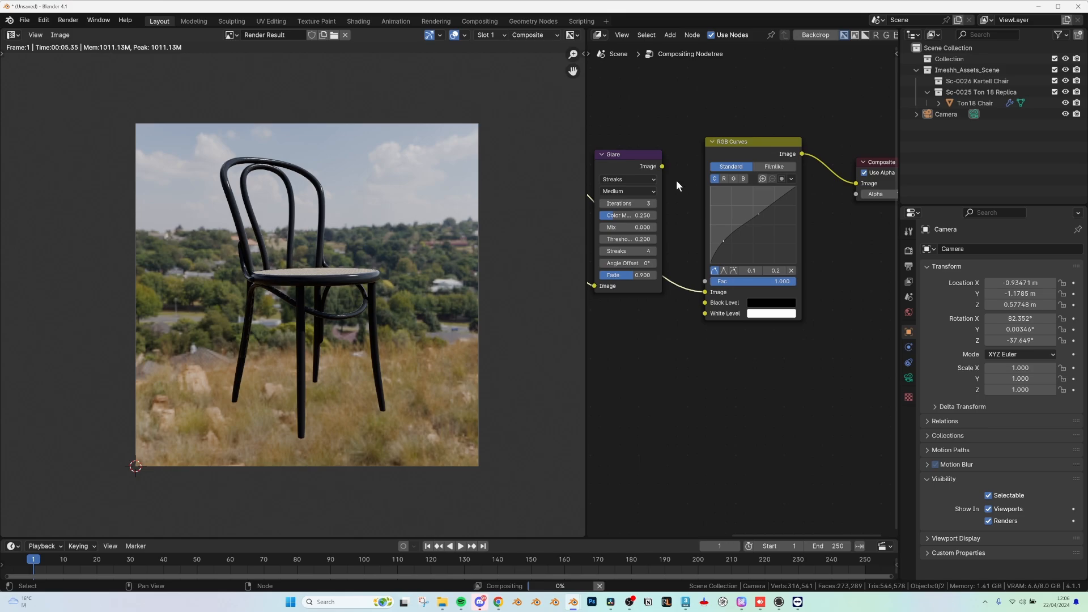
- Link the Glare image output into RGB Curves and pull the curve down to darken the composite
drag(661, 166, 704, 291)
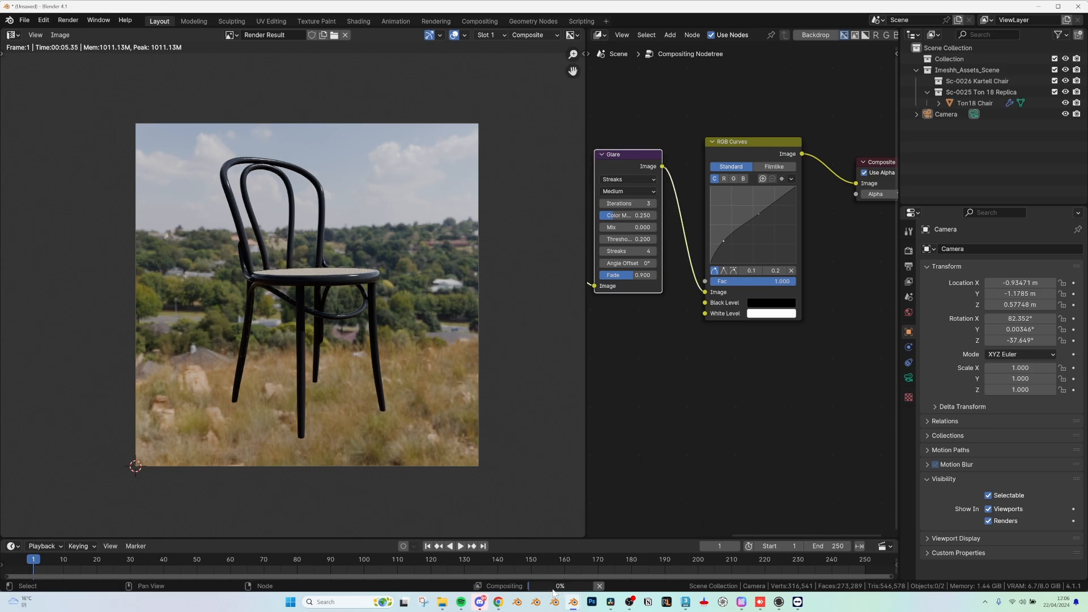
ctrl+scroll(764, 225, down, 1)
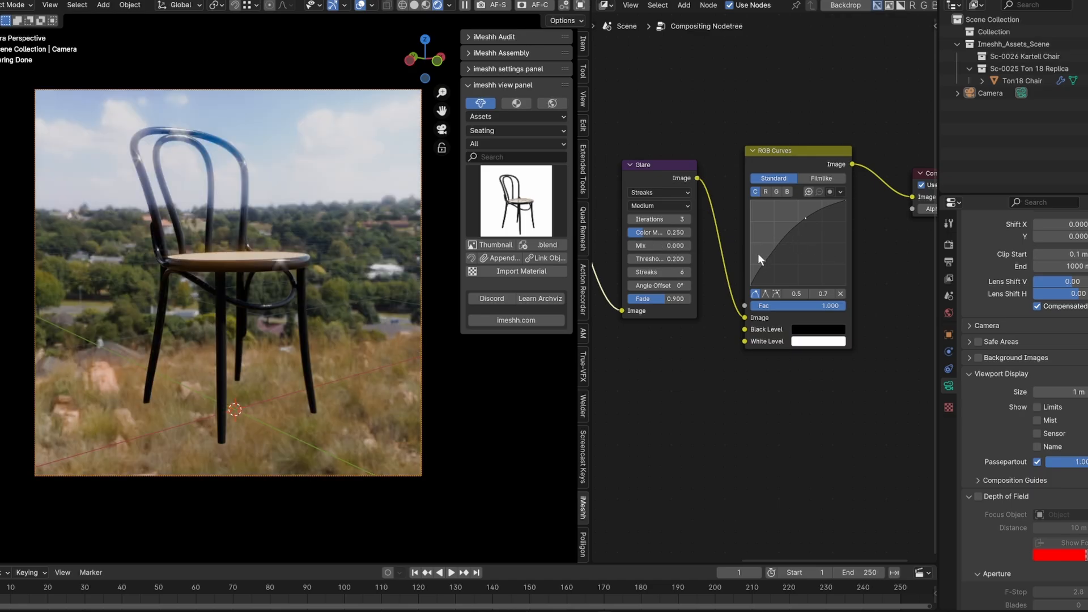
drag(770, 266, 771, 258)
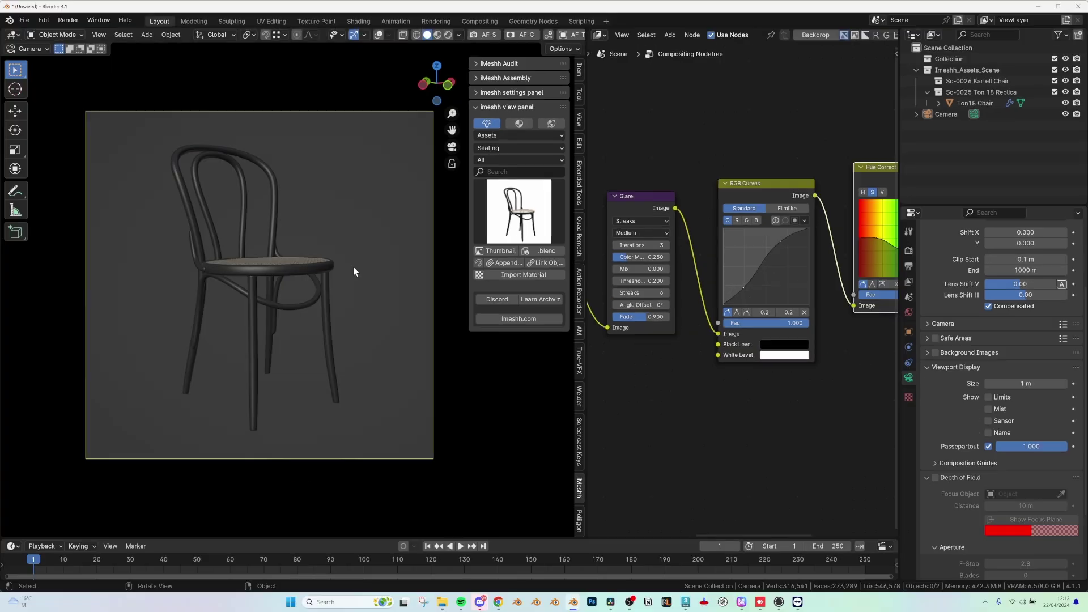
- Set rendered shading with the Compositor shown live in the Camera viewport
key(z)
click(355, 231)
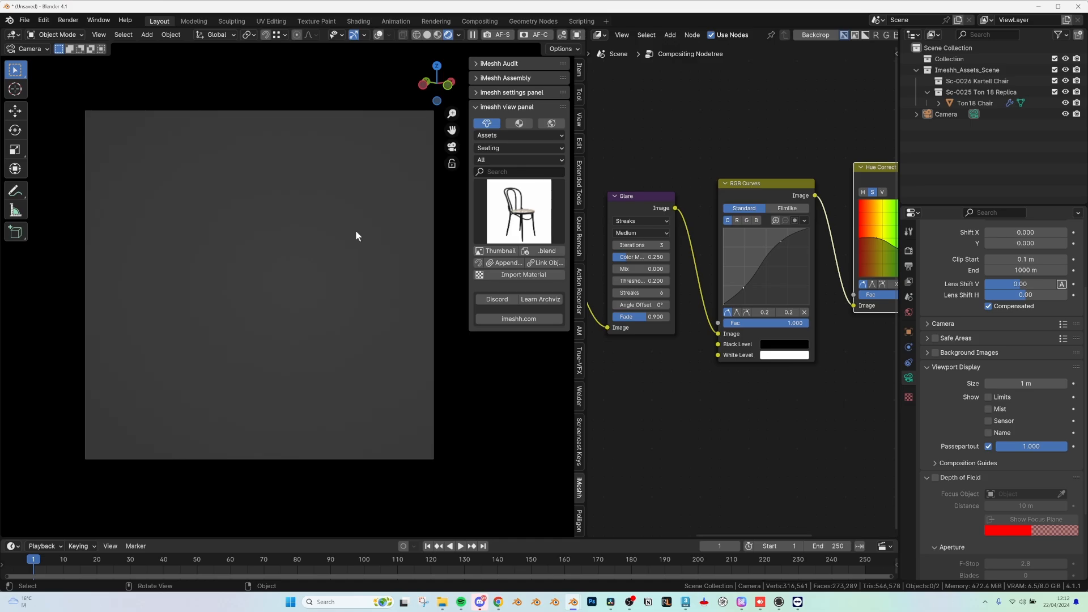
click(459, 35)
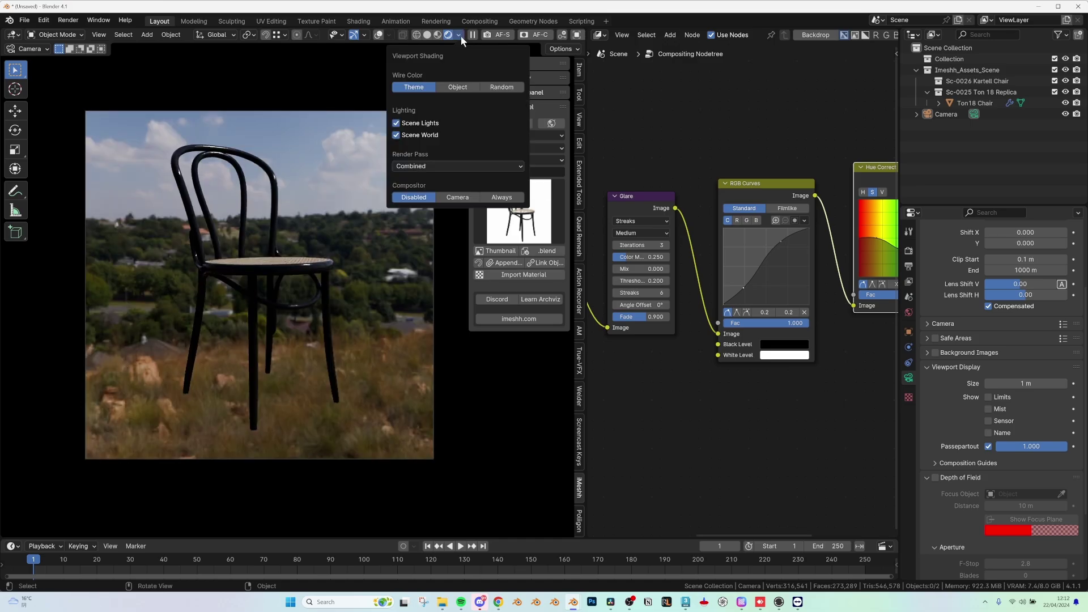
click(459, 197)
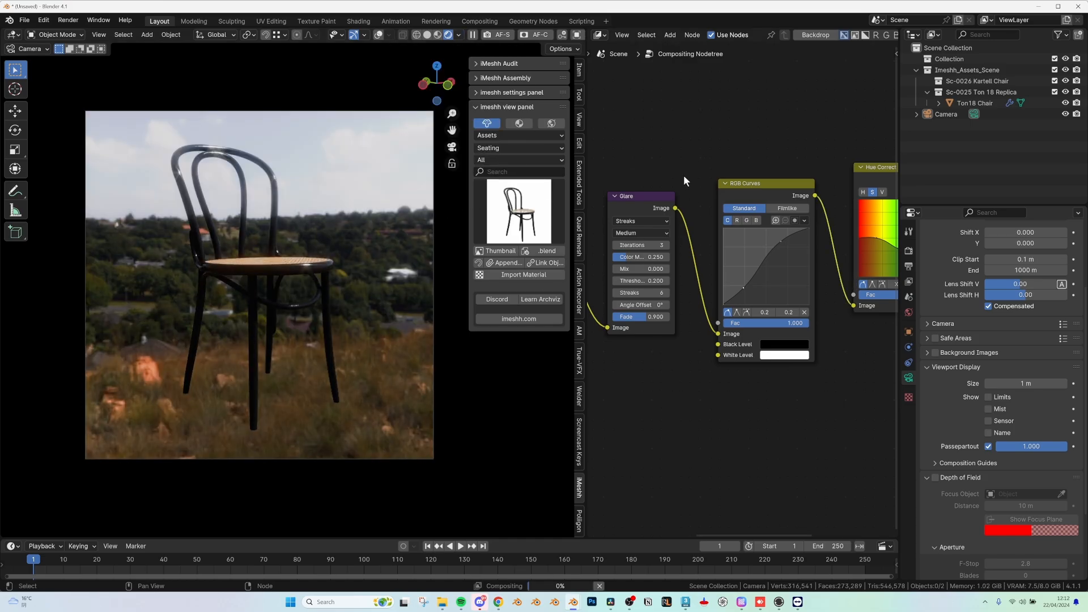
- Set Glare to 8 streaks, keeping threshold 0.200, 3 iterations and zero mix
click(644, 292)
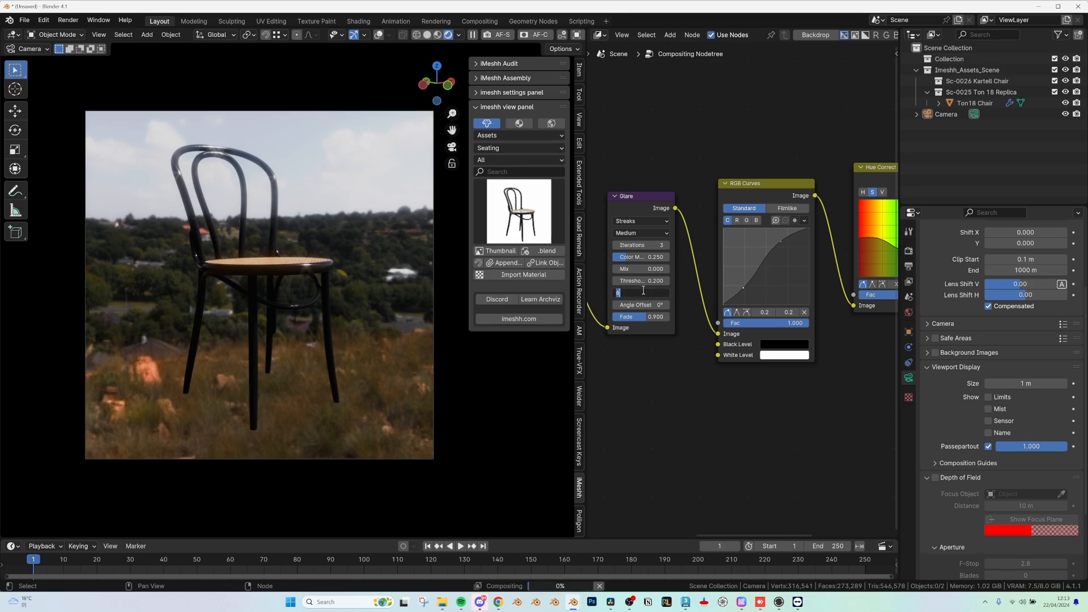
text(Streaks 13)
key(Return)
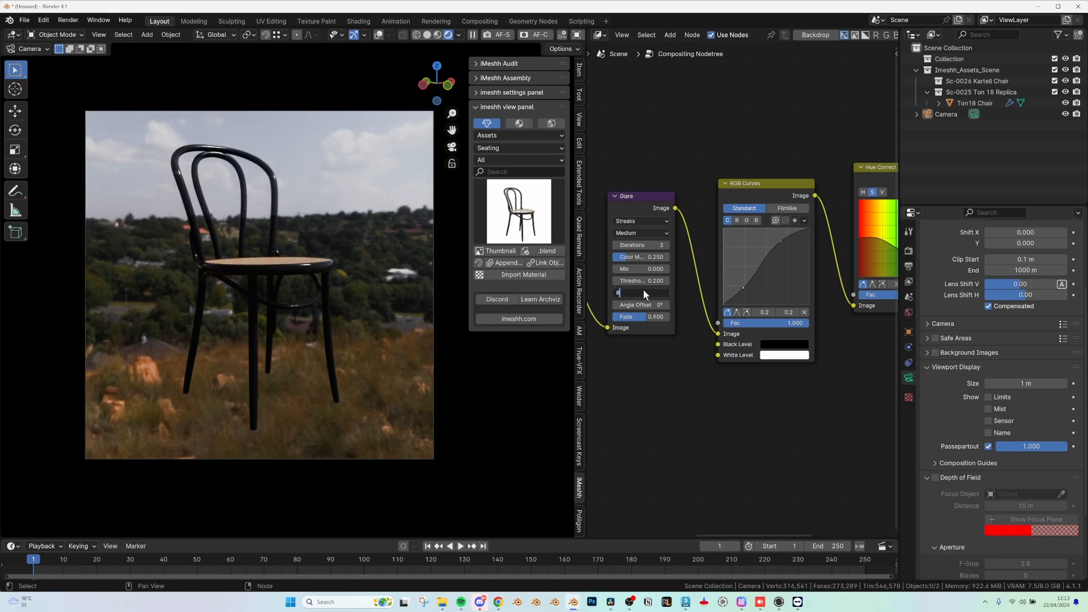
key(Return)
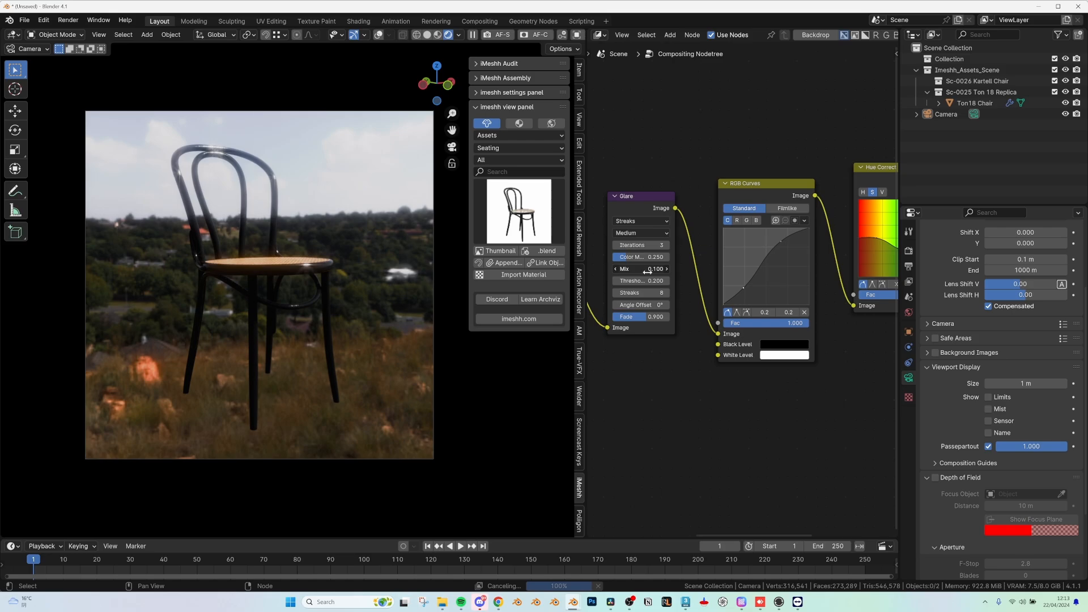
key(BackSpace)
key(ctrl+z)
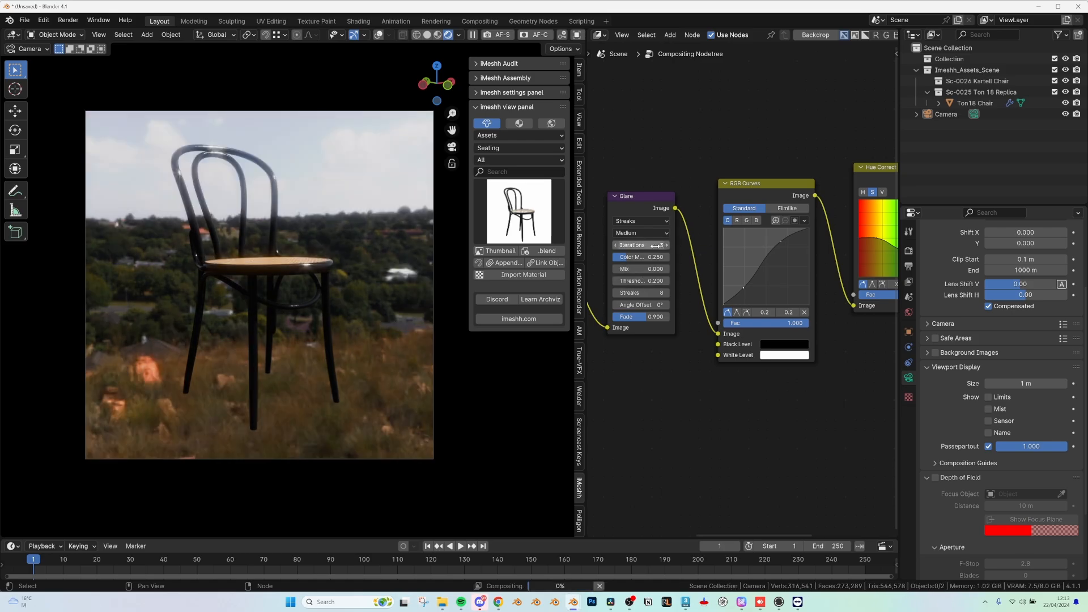
text(2)
key(Return)
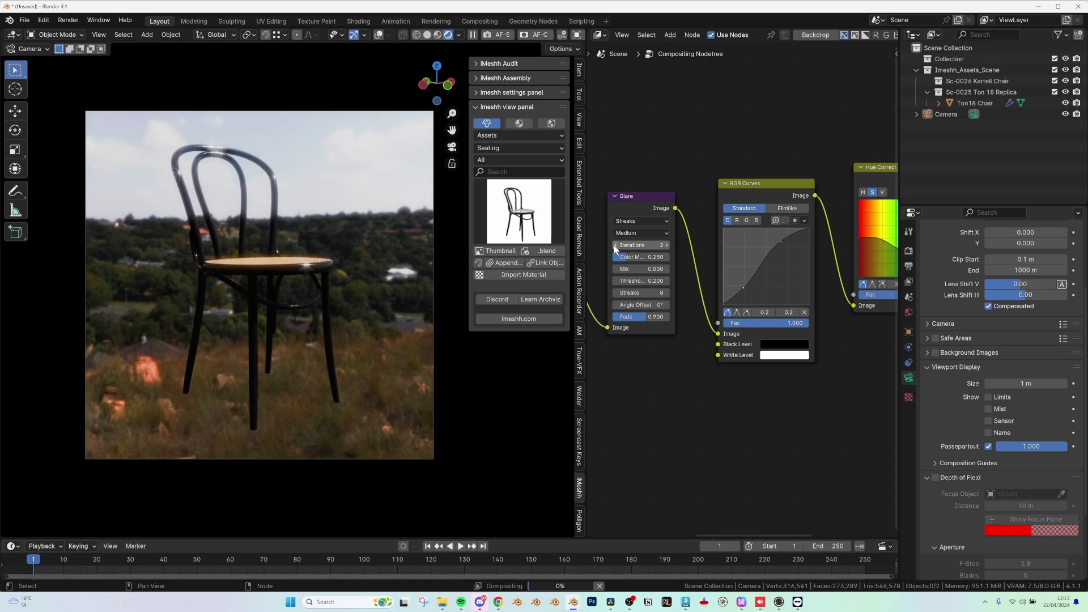
click(665, 246)
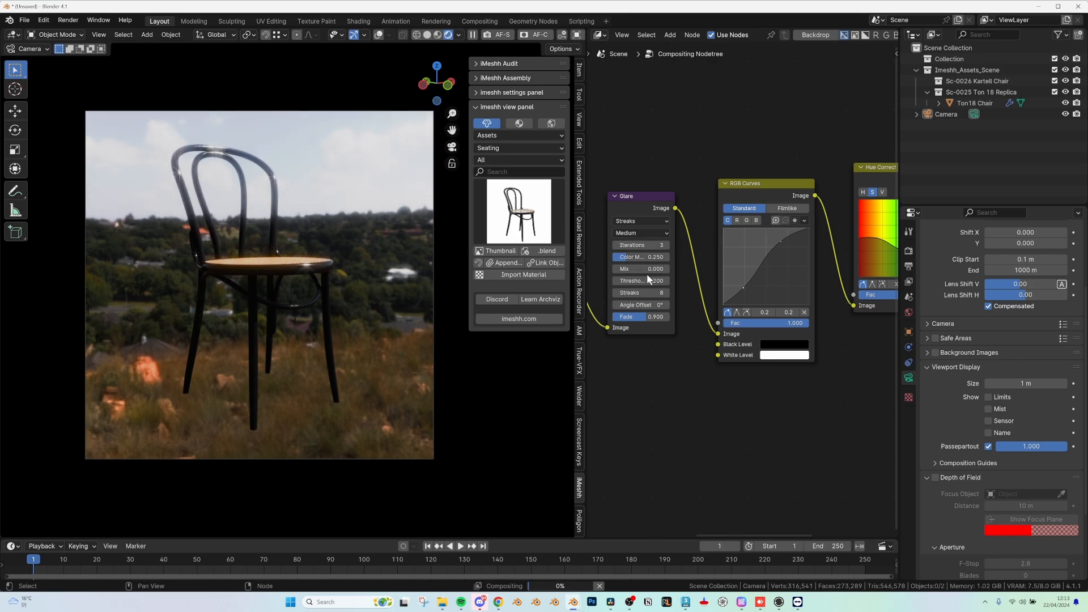
click(665, 269)
click(665, 269)
key(ctrl+z)
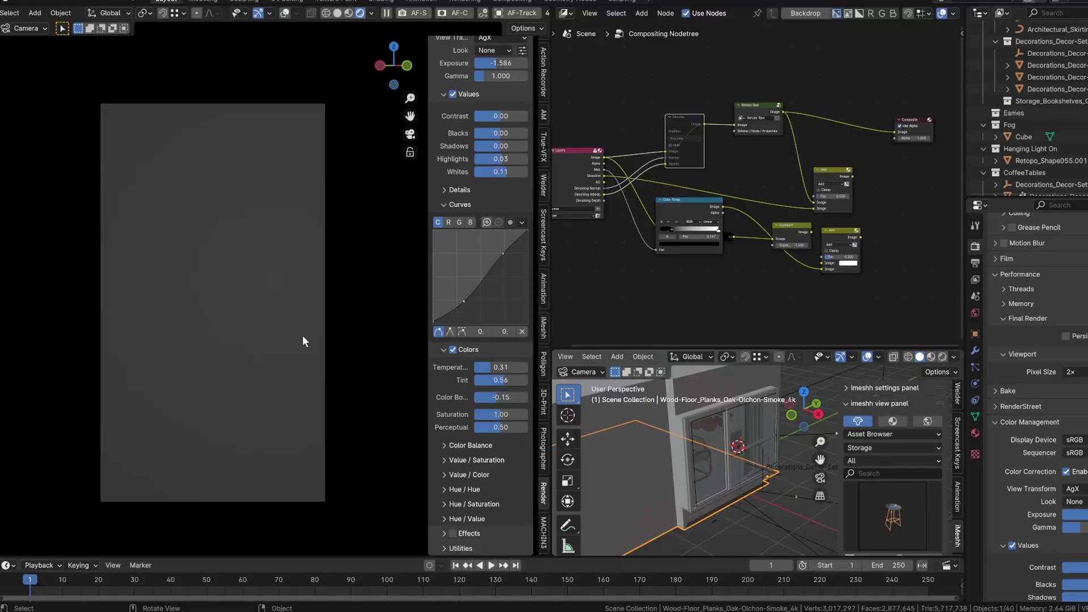
- Hide overlays, render a bordered region around the armchair, then show the full frame
click(288, 13)
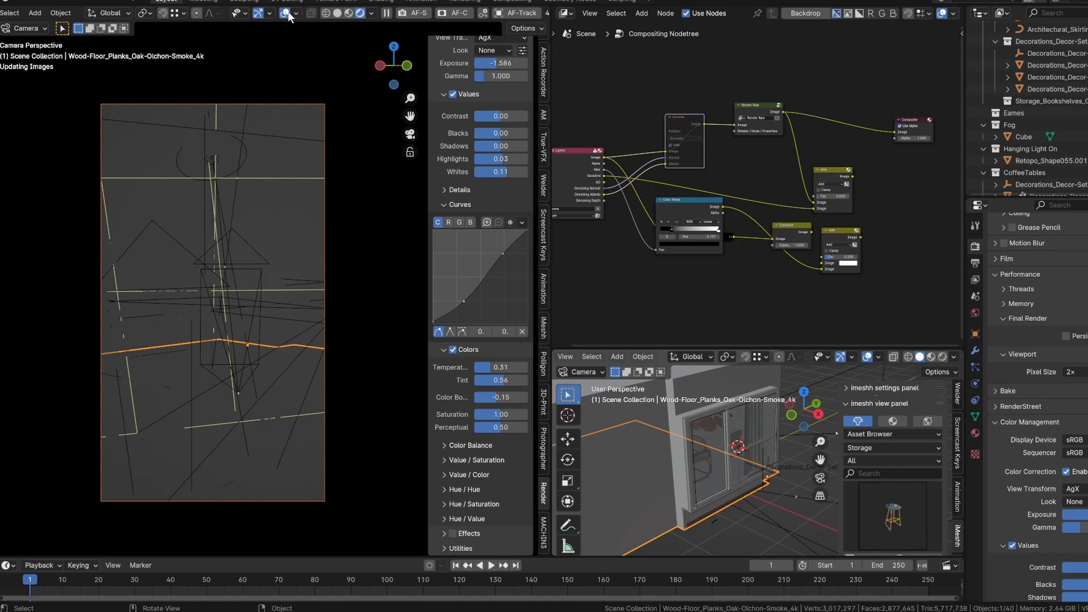
click(287, 13)
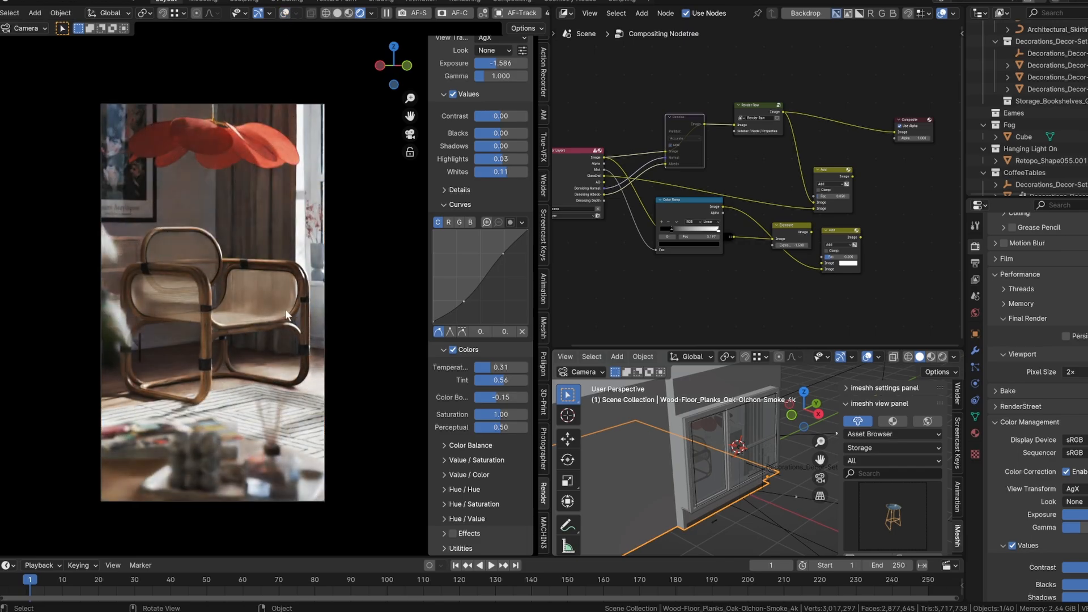
key(ctrl+b)
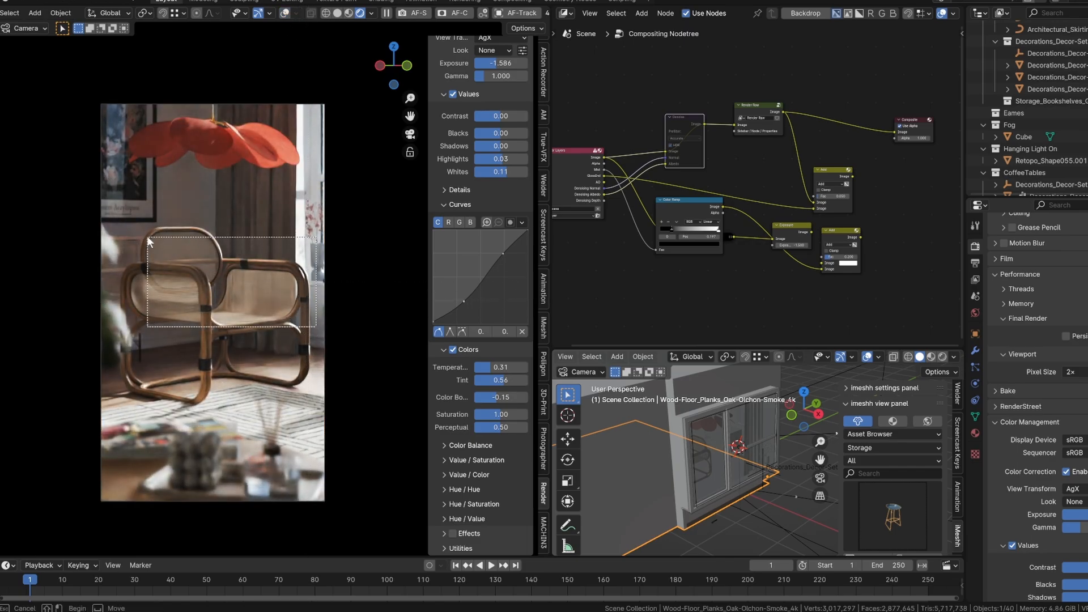
drag(323, 332, 122, 227)
scroll(230, 258, up, 5)
shift+middle_drag(231, 259, 356, 272)
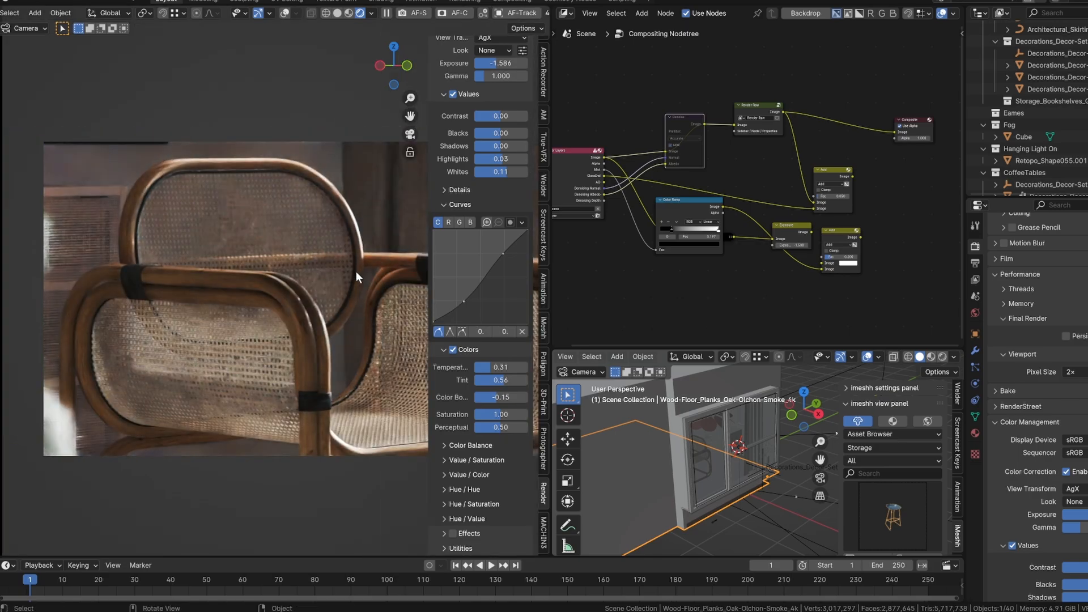
key(n)
scroll(386, 277, down, 4)
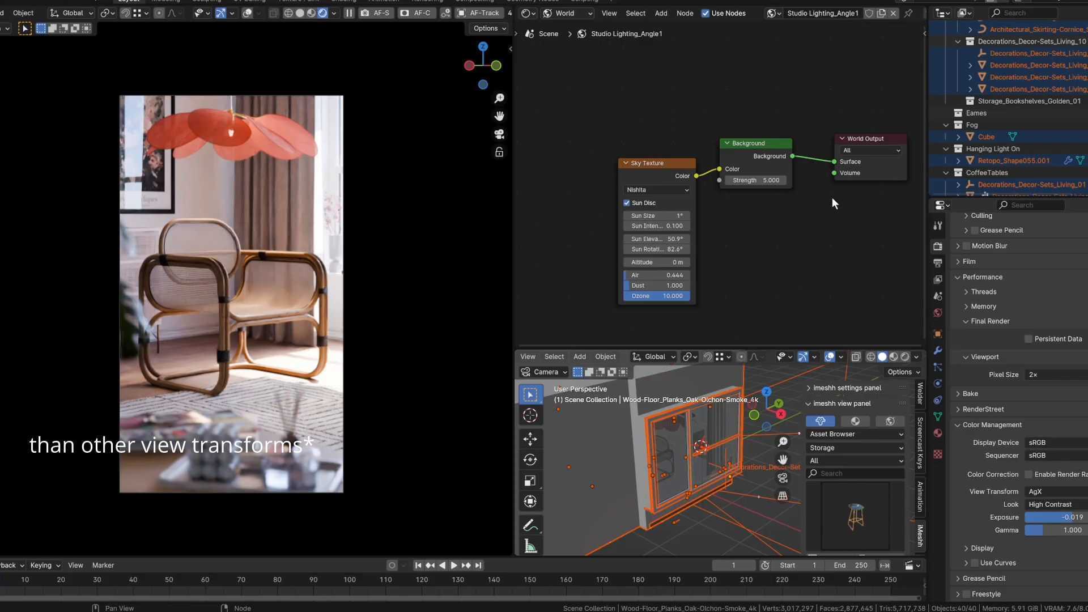
- Switch the view transform Filmic, AgX, then back to Filmic to compare the armchair render
click(1039, 492)
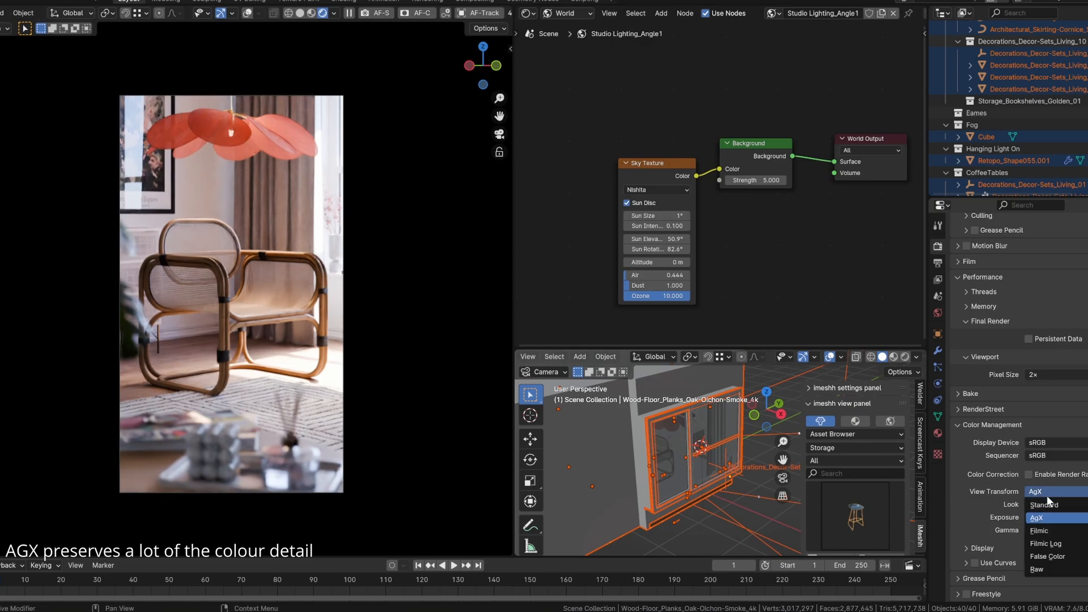
click(1045, 528)
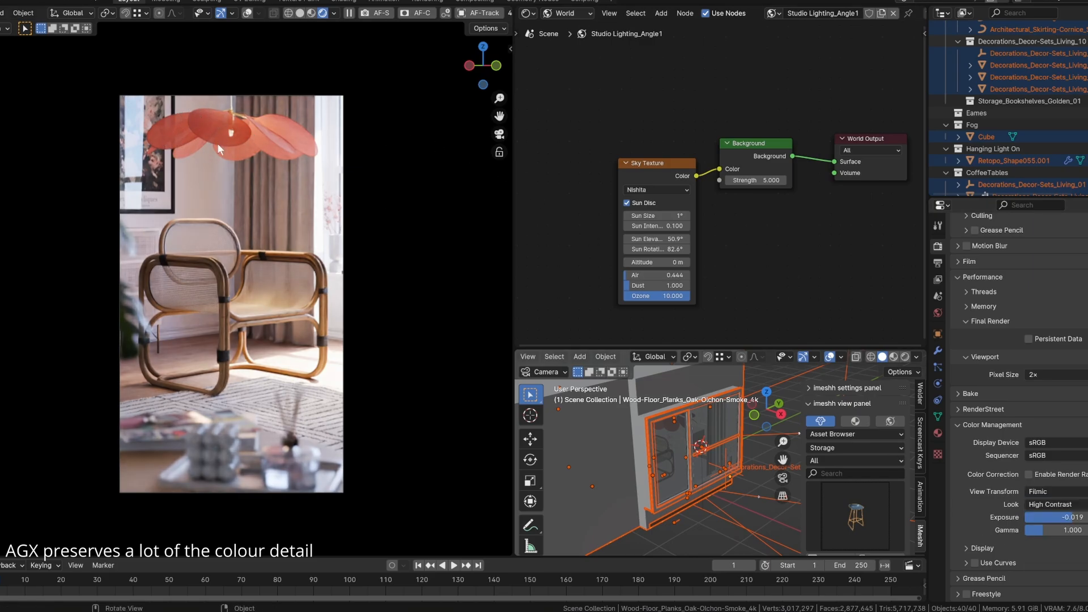
click(1048, 491)
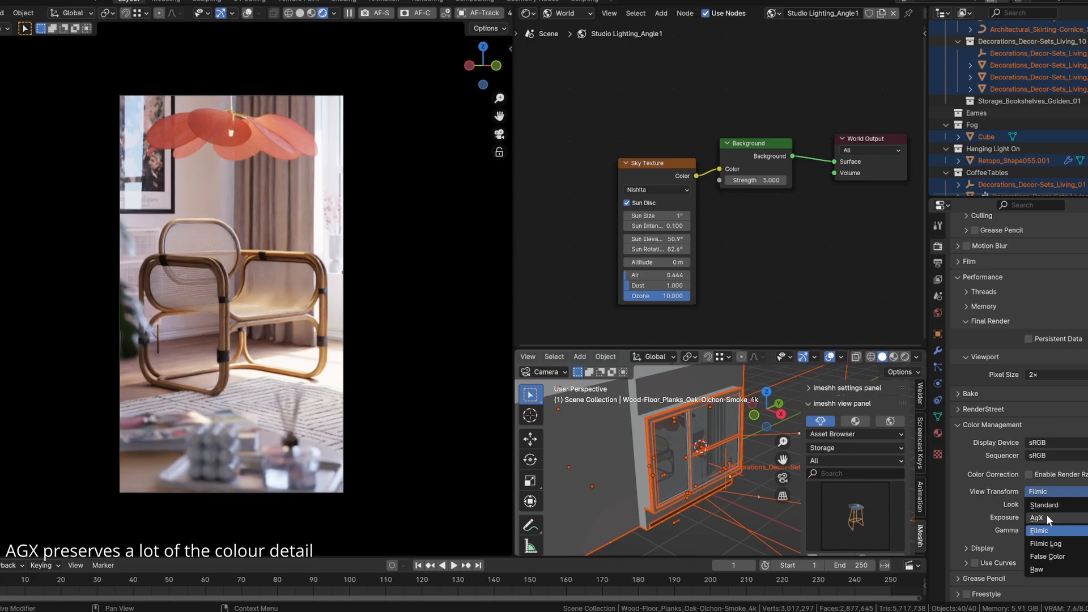
click(1046, 514)
click(1048, 491)
click(1043, 527)
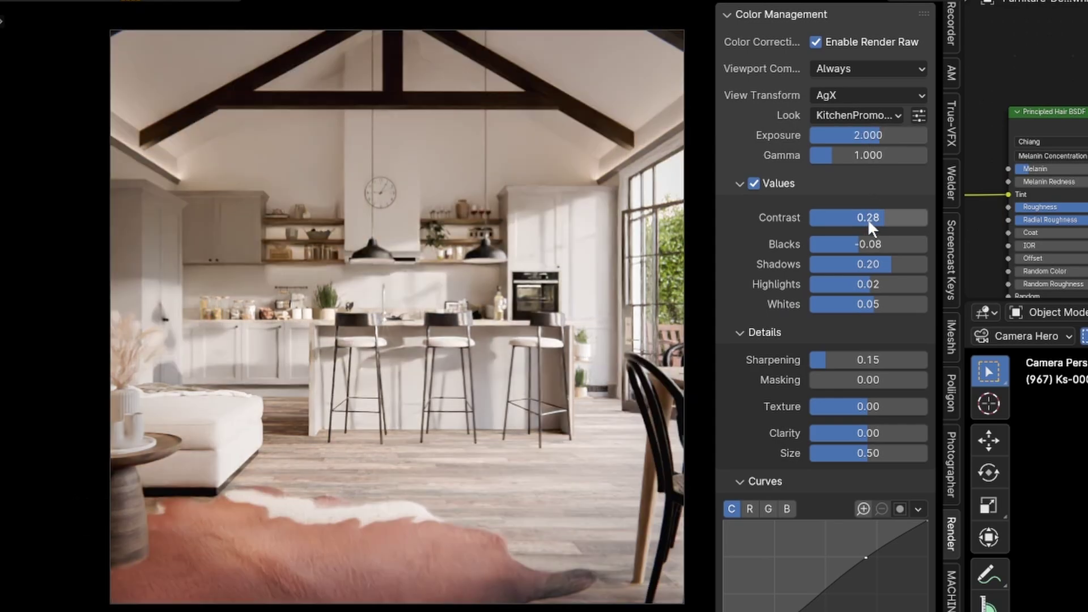
- Raise the kitchen render's contrast and expand the Color Balance settings
mouse_move(868, 219)
mouse_down()
mouse_move(908, 219)
mouse_move(838, 222)
mouse_move(850, 243)
mouse_up()
scroll(756, 340, down, 5)
scroll(757, 366, down, 5)
scroll(755, 374, down, 4)
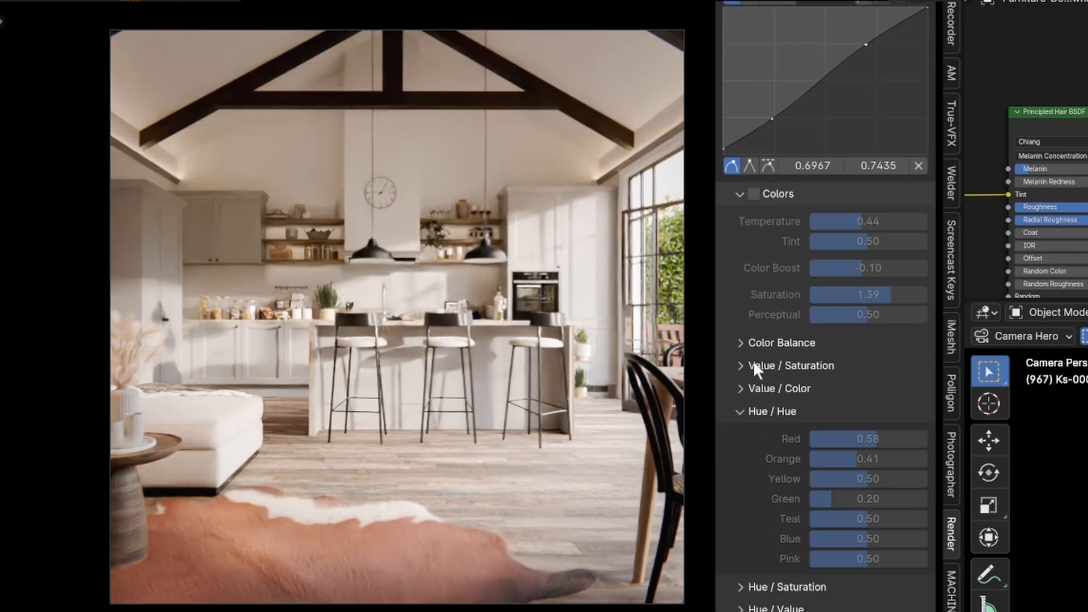
click(753, 342)
scroll(757, 357, down, 2)
scroll(760, 377, down, 1)
scroll(760, 366, down, 5)
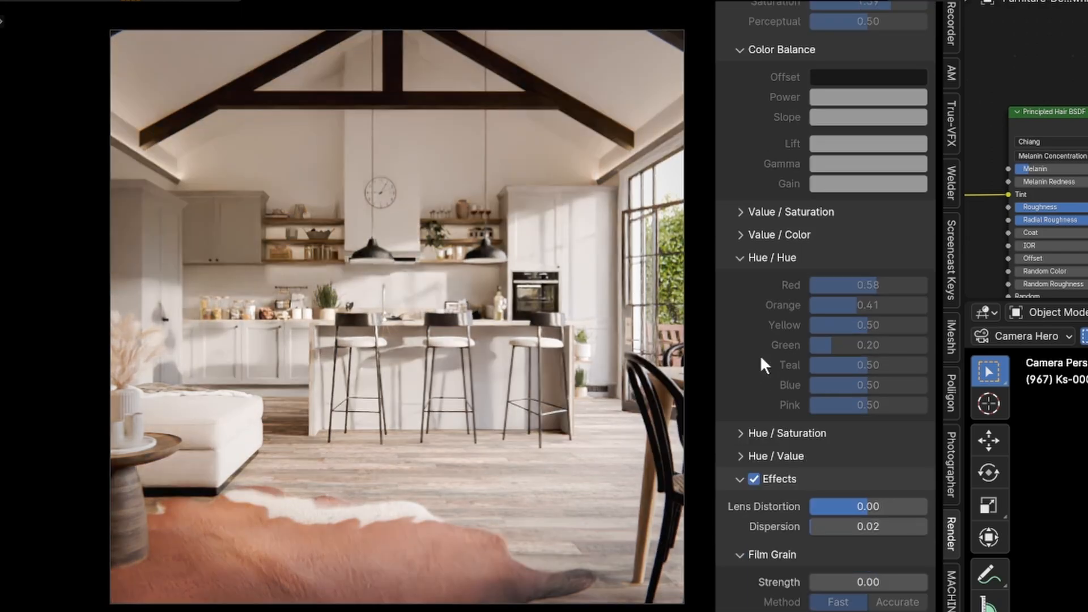
scroll(750, 264, up, 4)
scroll(751, 238, up, 4)
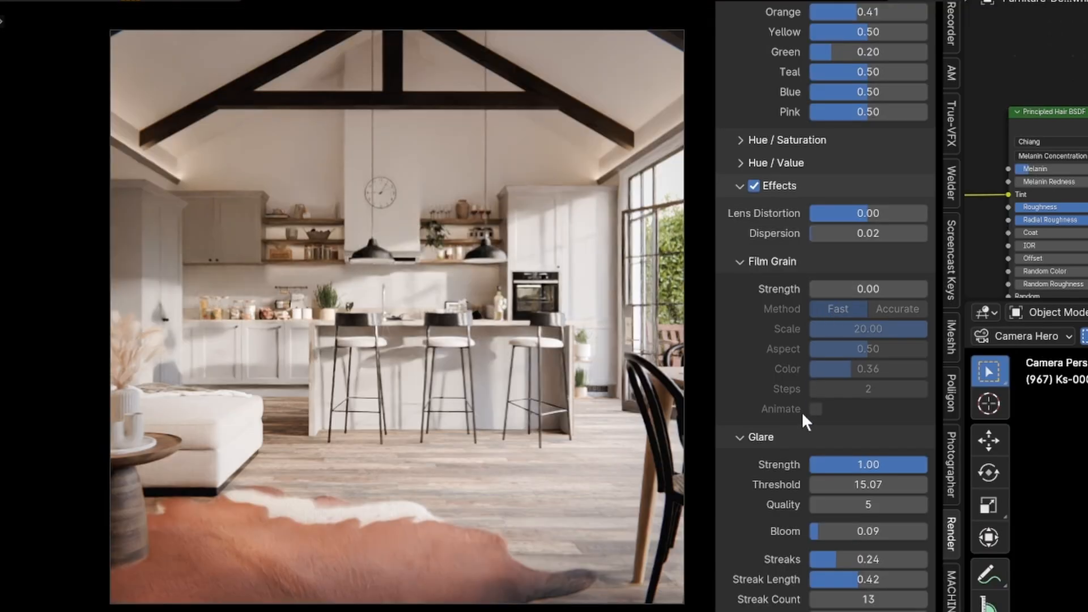
scroll(801, 411, down, 2)
- Add film grain and set the glare threshold to 0.20 on the kitchen render
drag(844, 218, 915, 215)
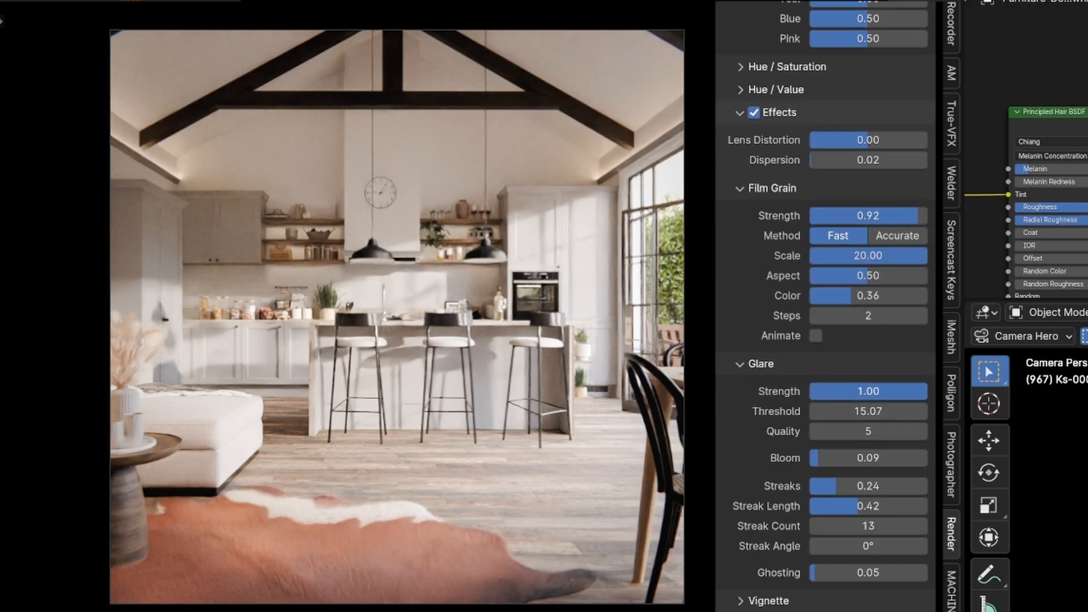
mouse_move(868, 391)
mouse_down()
mouse_move(749, 391)
mouse_move(929, 397)
mouse_up()
click(867, 410)
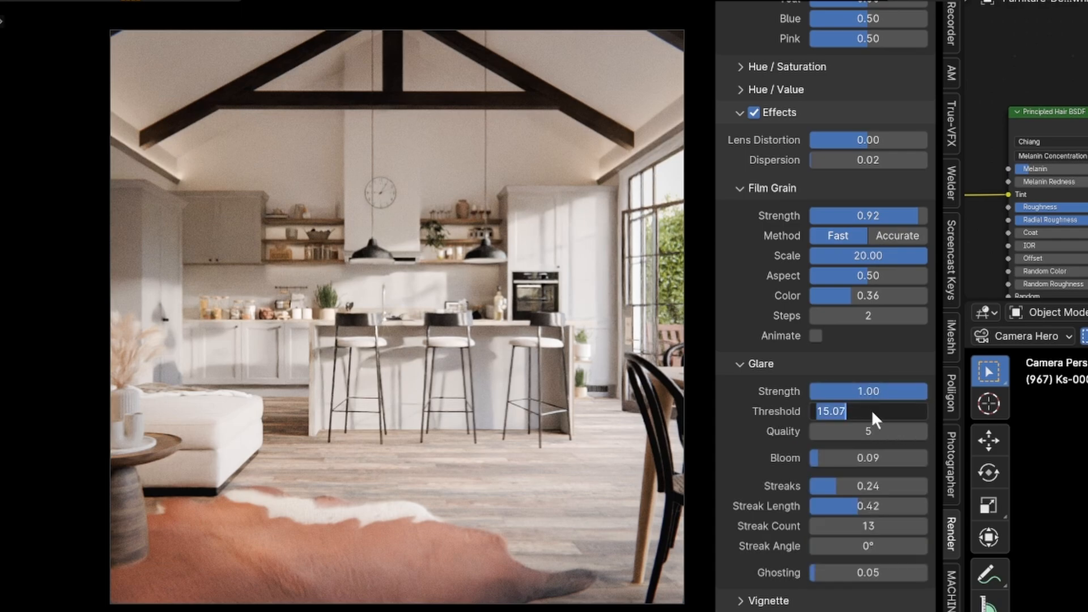
text(1)
key(BackSpace)
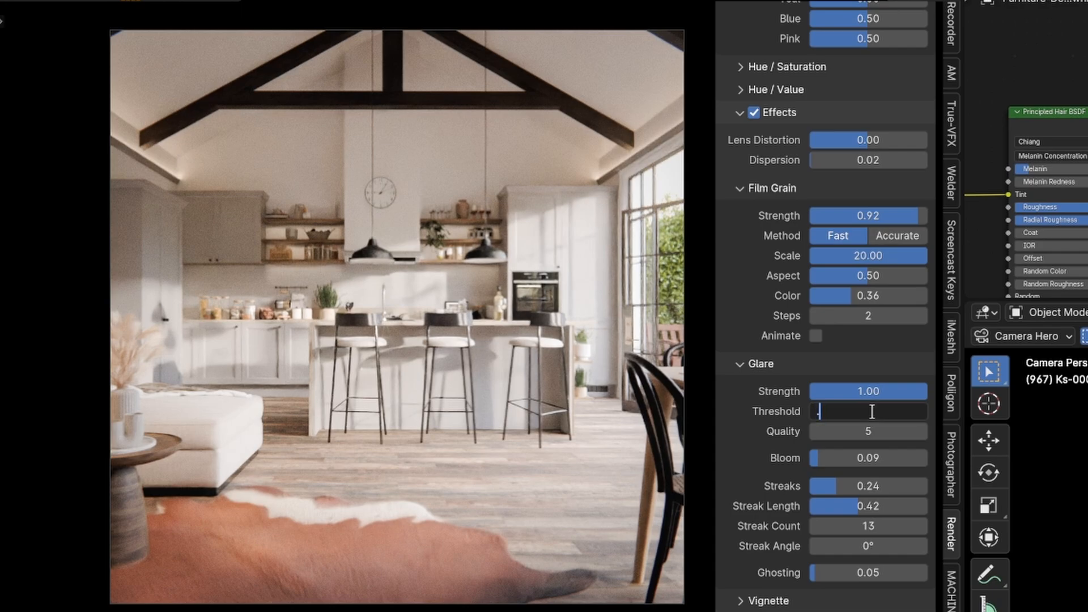
text(.2)
key(Return)
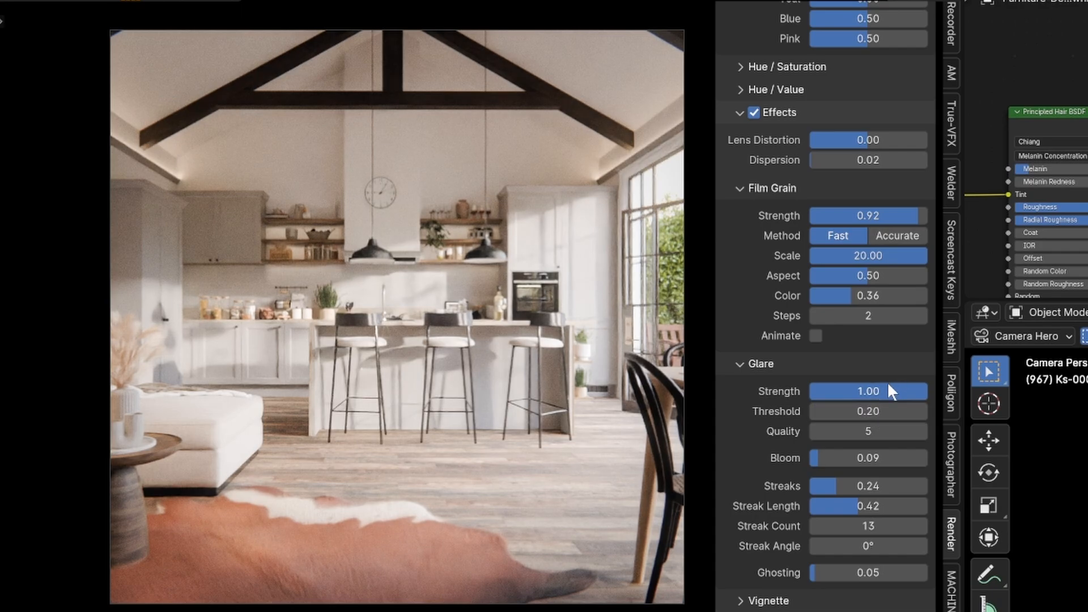
- Keep glare strength unchanged, settle bloom at 0.28 and reveal the vignette settings
drag(867, 391, 837, 391)
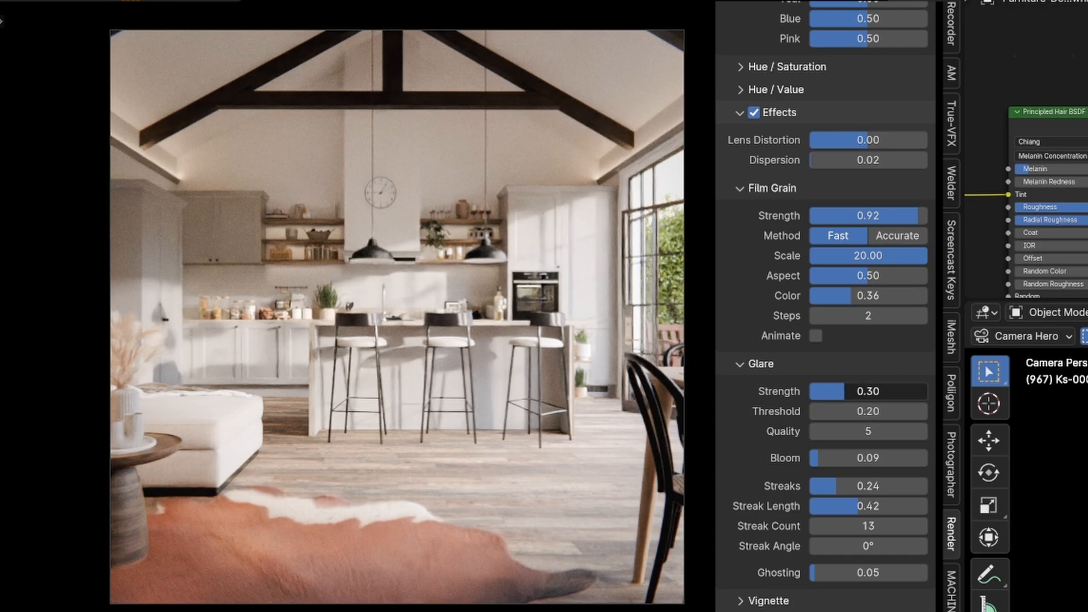
key(Escape)
click(867, 457)
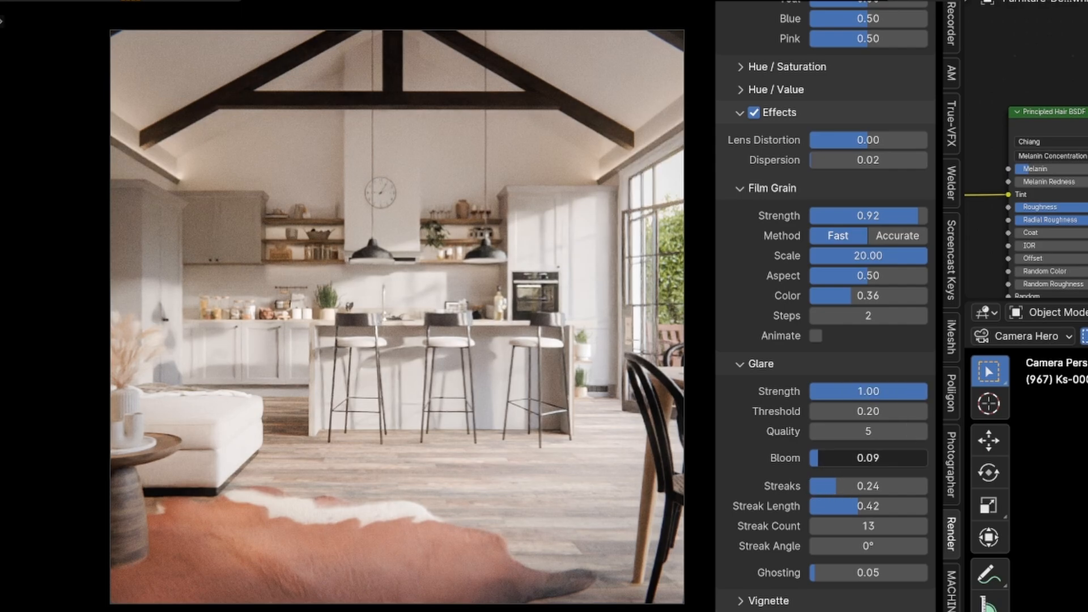
mouse_move(868, 458)
mouse_down()
mouse_move(901, 458)
mouse_move(842, 458)
mouse_up()
click(740, 601)
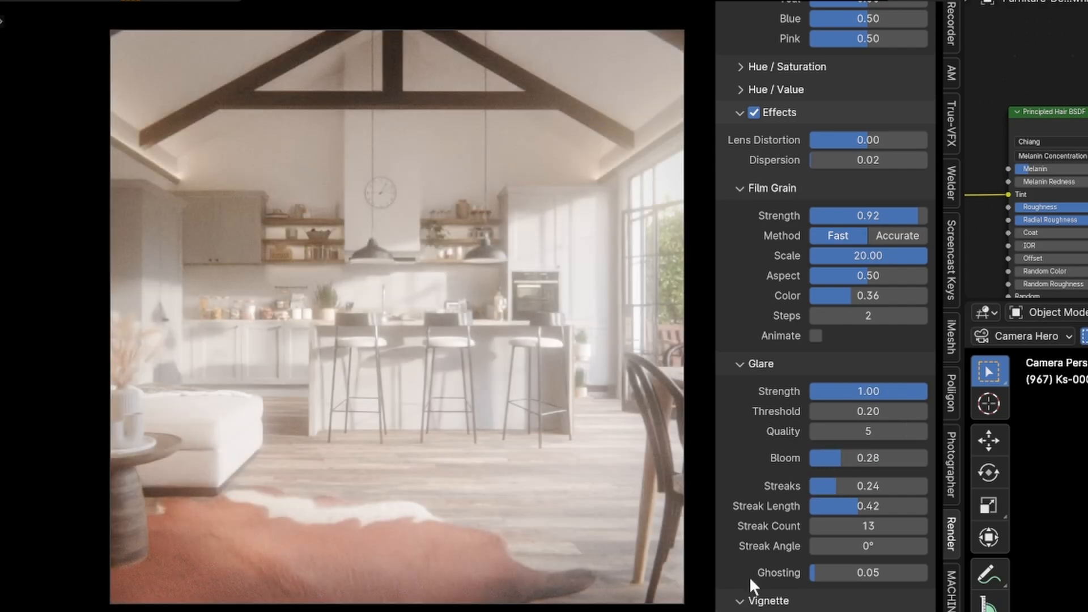
scroll(751, 585, down, 5)
click(868, 481)
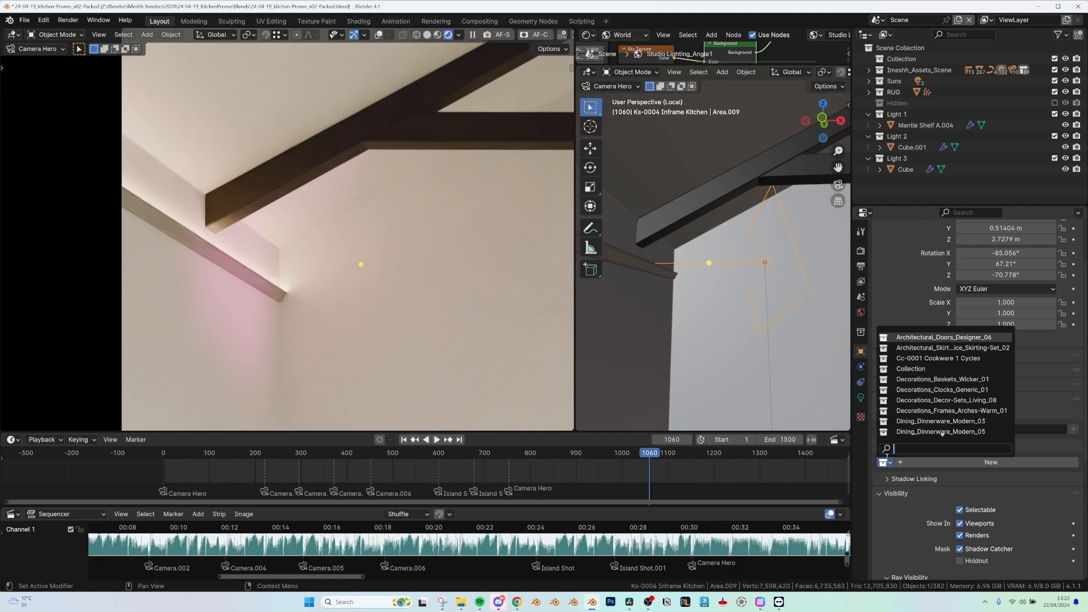
text(light 1)
- Try Light 1 and Light 2, then link the ceiling area light to the Light 3 collection
key(Return)
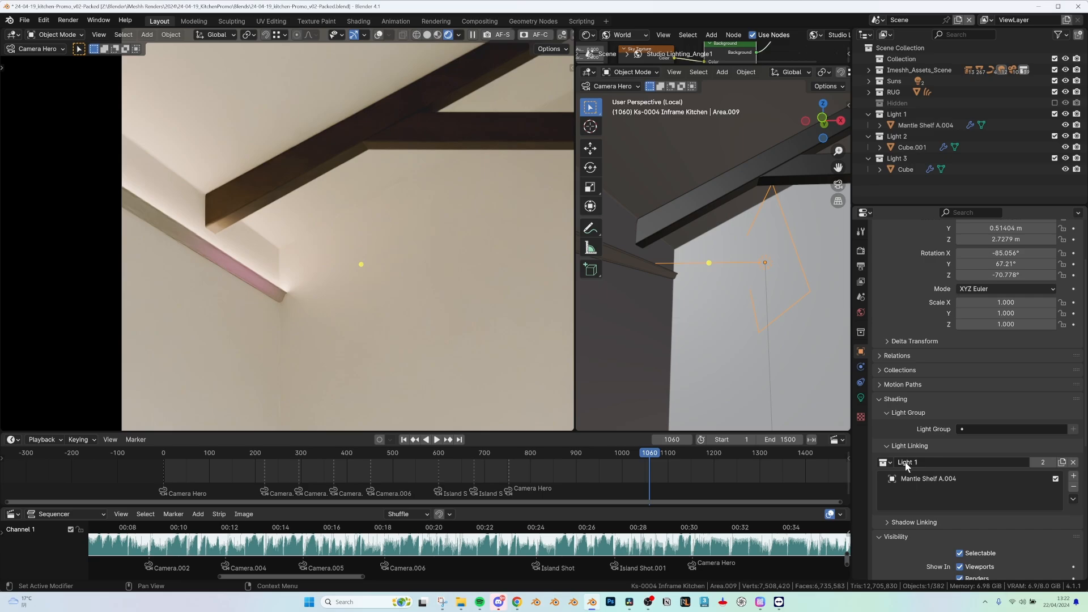
click(884, 462)
text(light2)
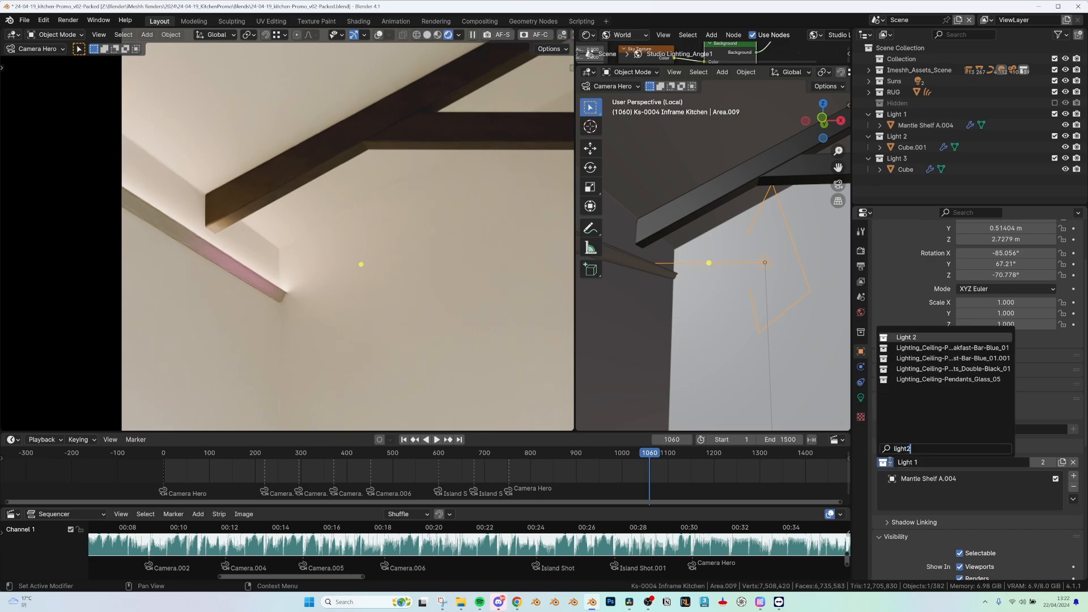
click(918, 338)
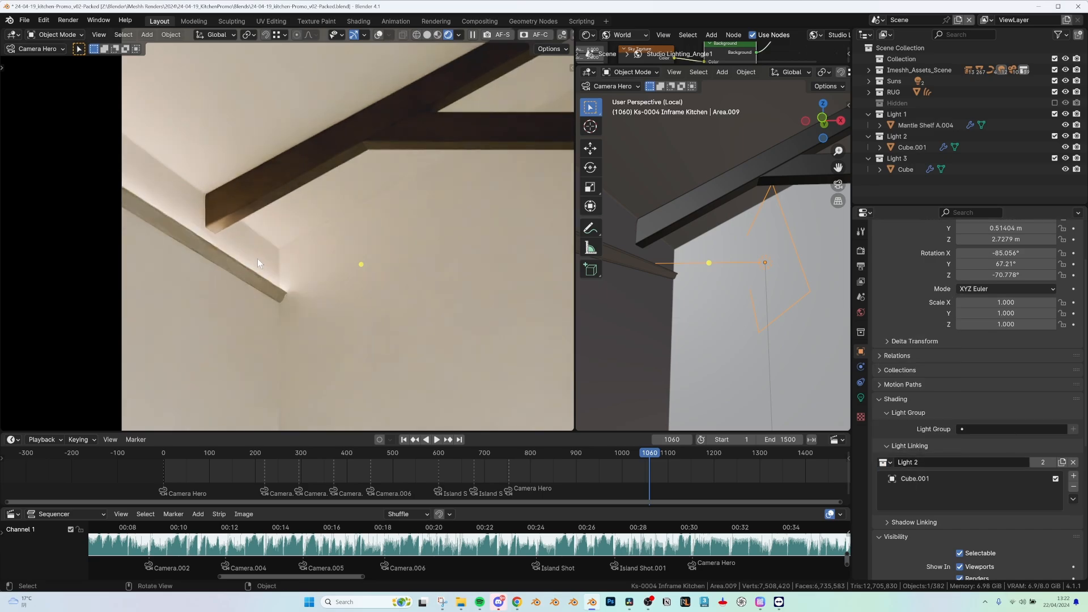
click(883, 461)
text(light)
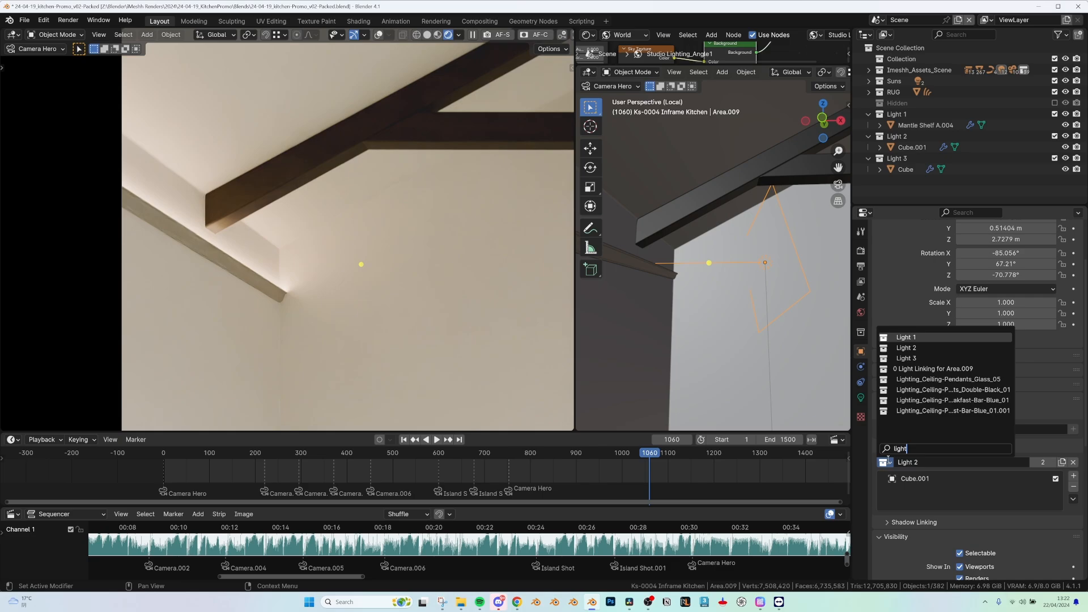
text(3)
click(908, 340)
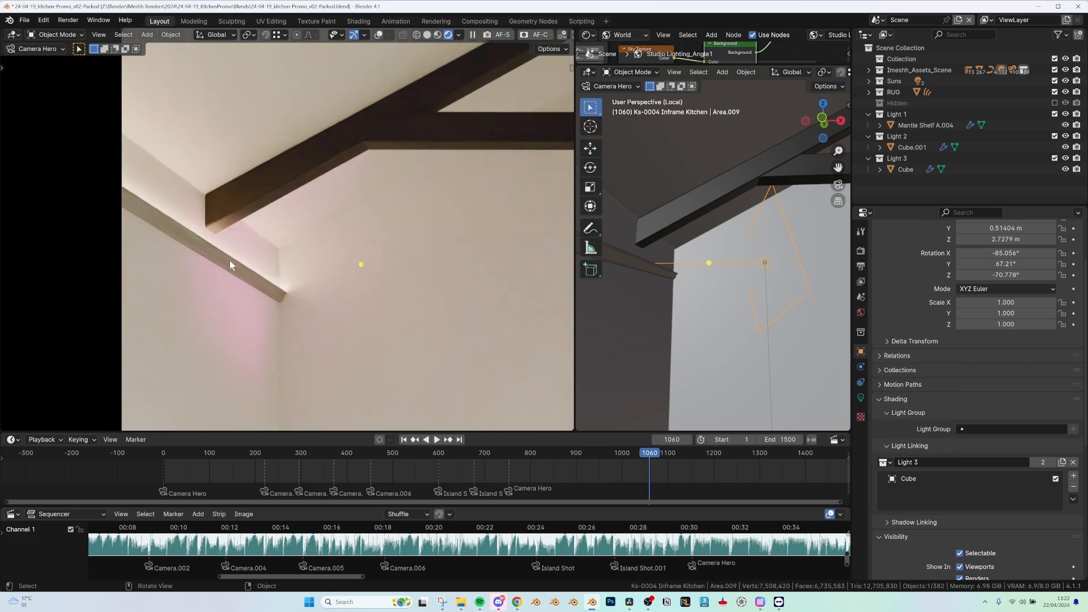
- Select the ceiling area light and duplicate it with Shift+D
click(795, 304)
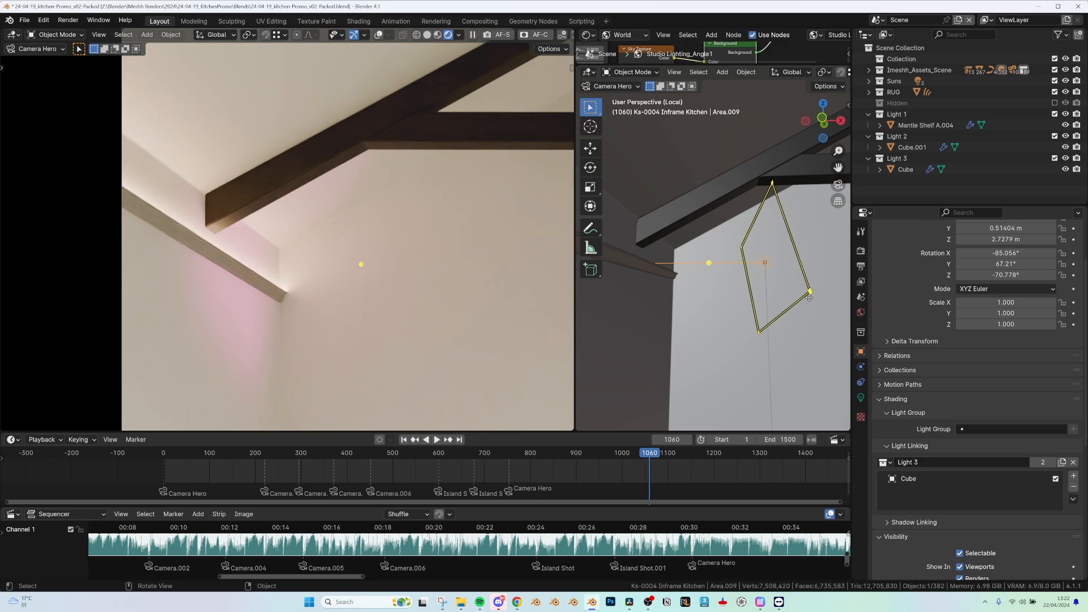
key(shift+d)
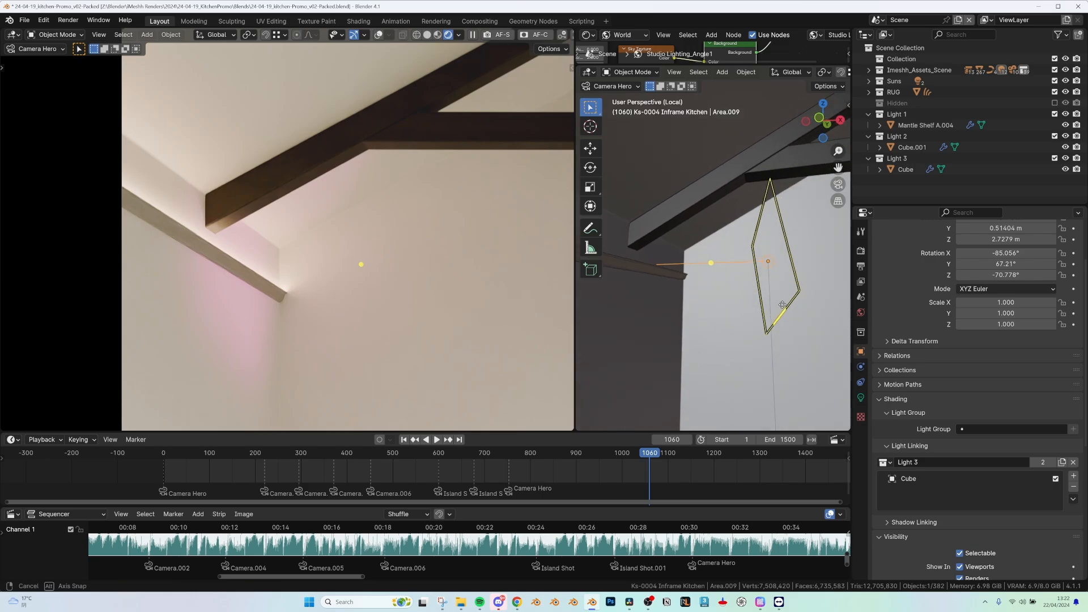
- Place the copied light, then make its colour green with 5 W power
click(784, 306)
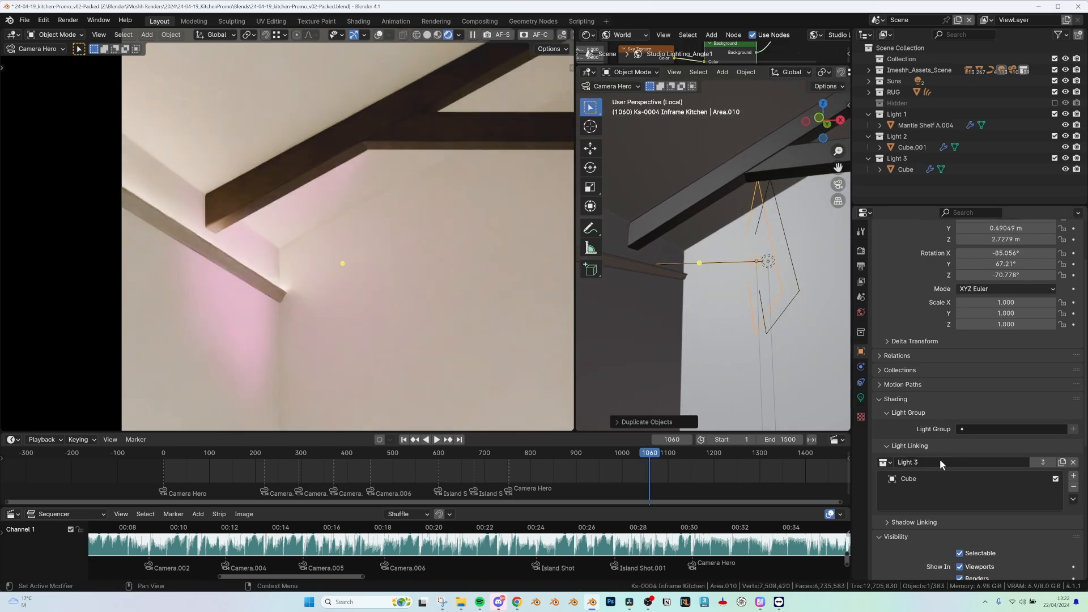
click(860, 396)
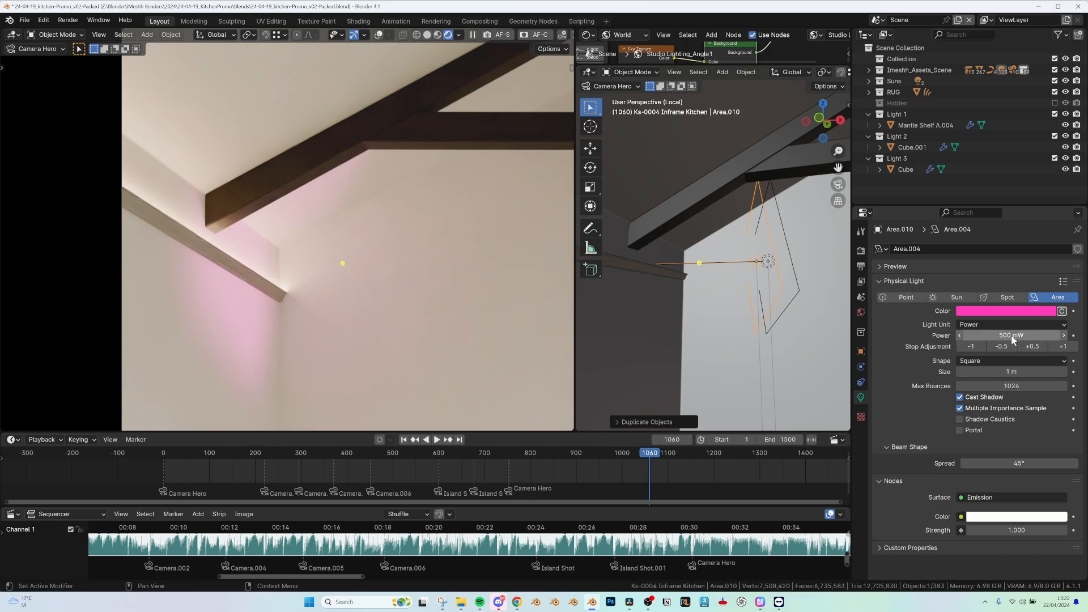
click(1007, 311)
key(ctrl+v)
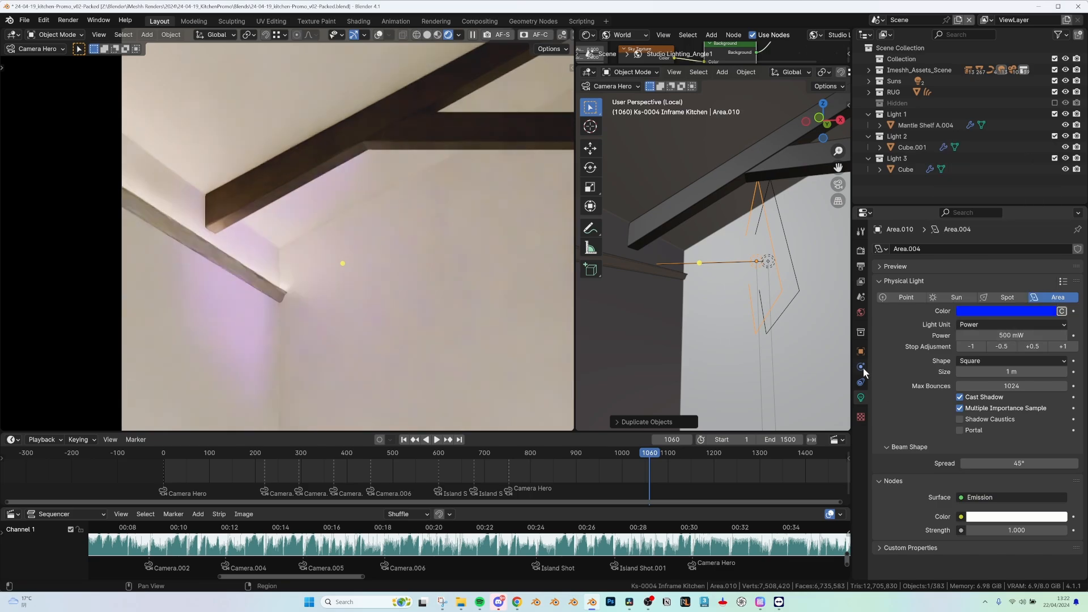
click(1011, 311)
key(ctrl+v)
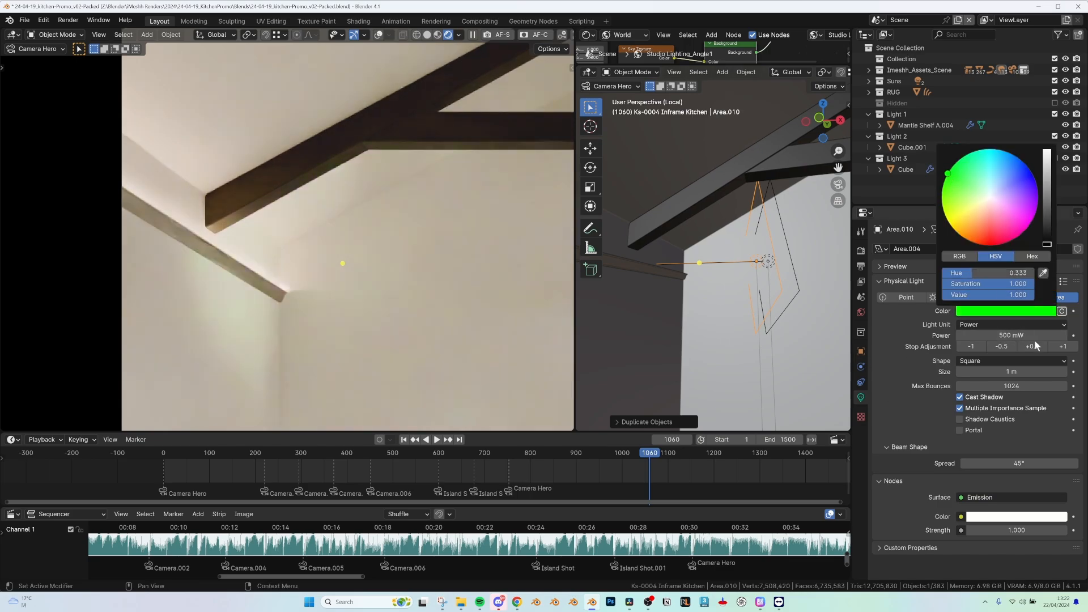
double_click(1011, 335)
text(5)
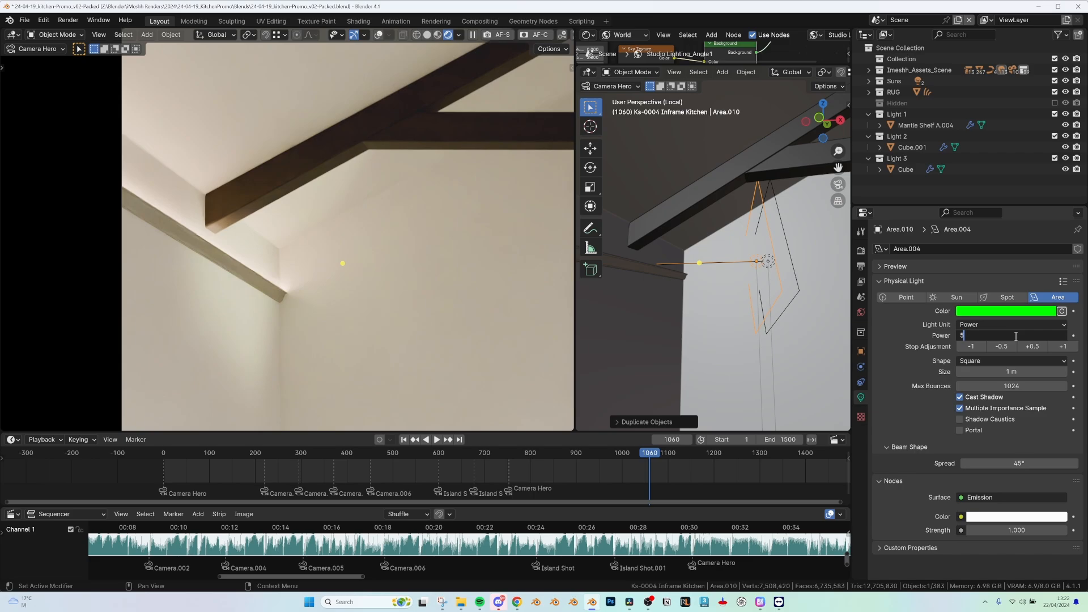
key(Return)
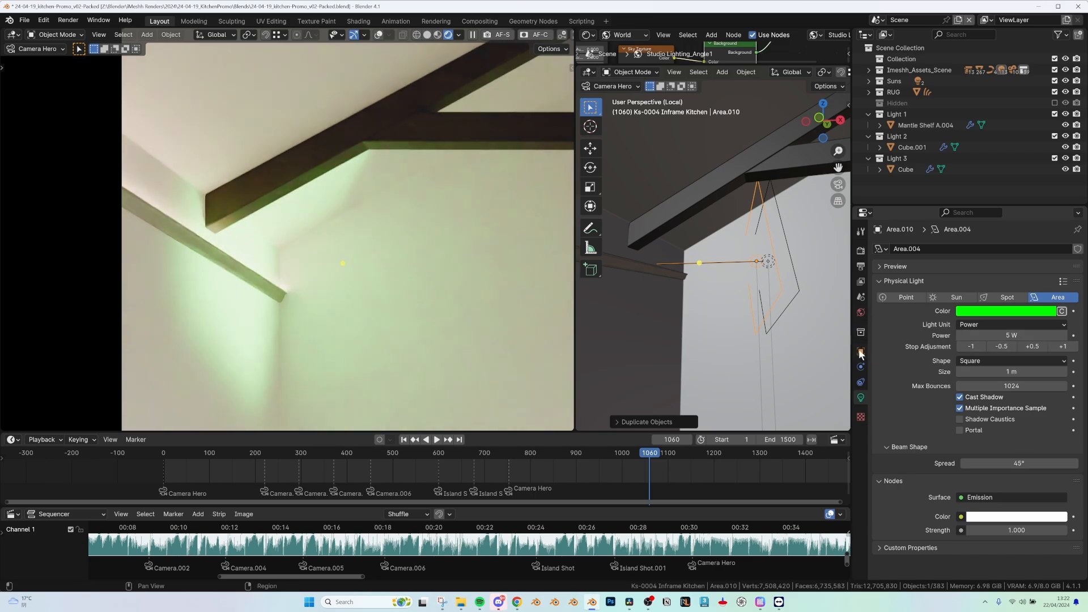
- Link both the copied and original ceiling lights to the Light 1 collection
click(860, 351)
scroll(919, 477, down, 3)
click(887, 439)
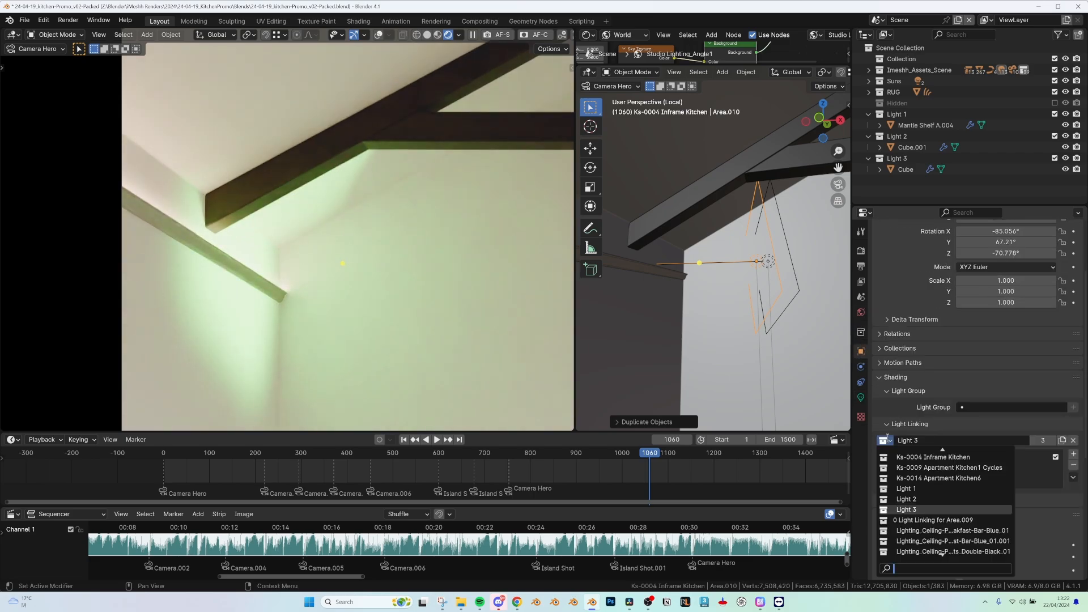
click(906, 488)
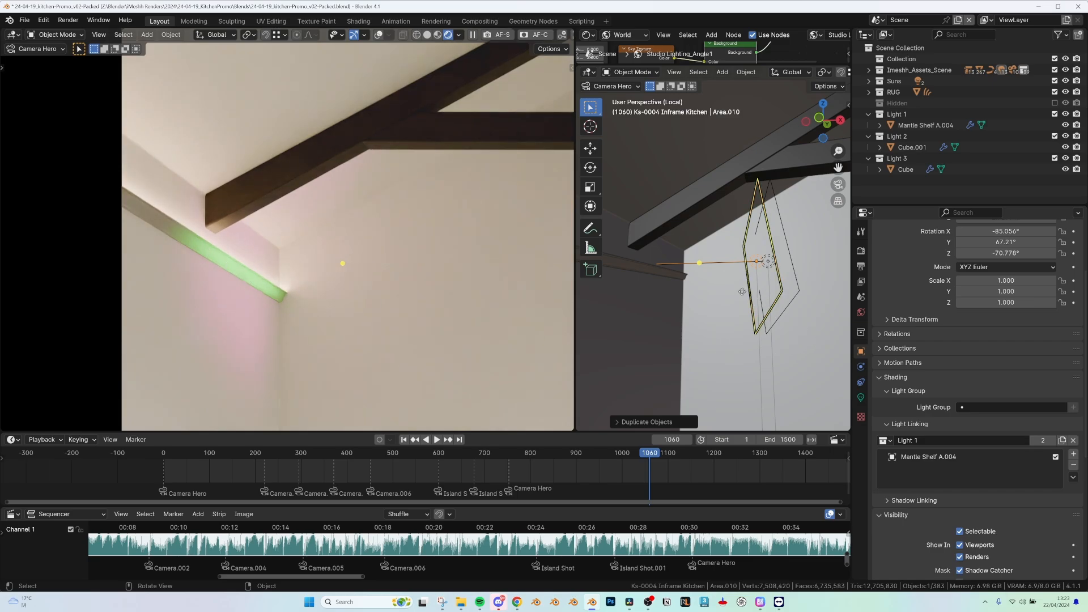
click(794, 266)
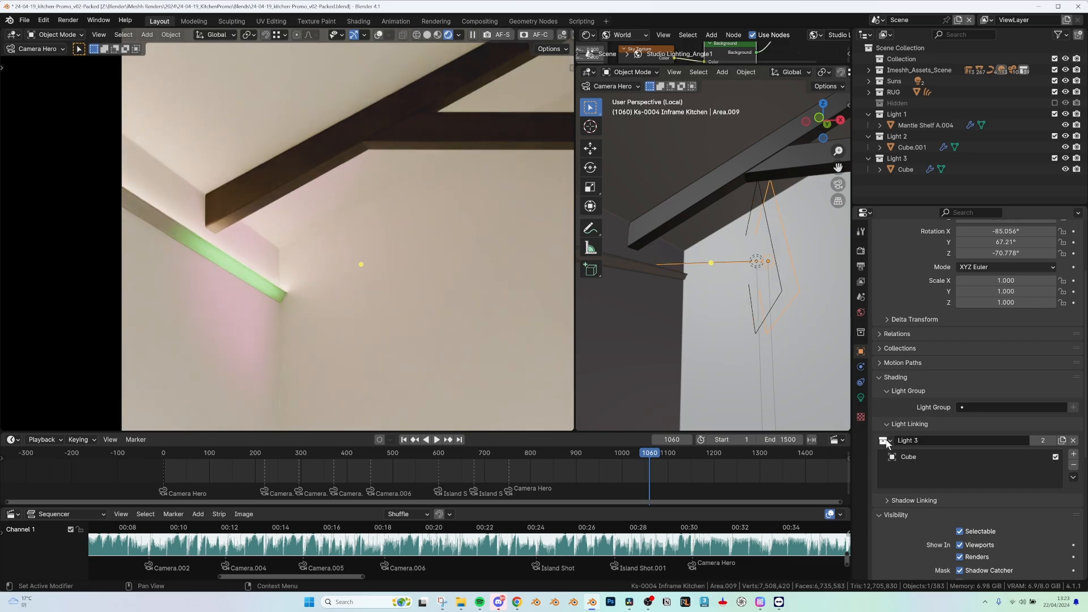
click(888, 439)
click(916, 492)
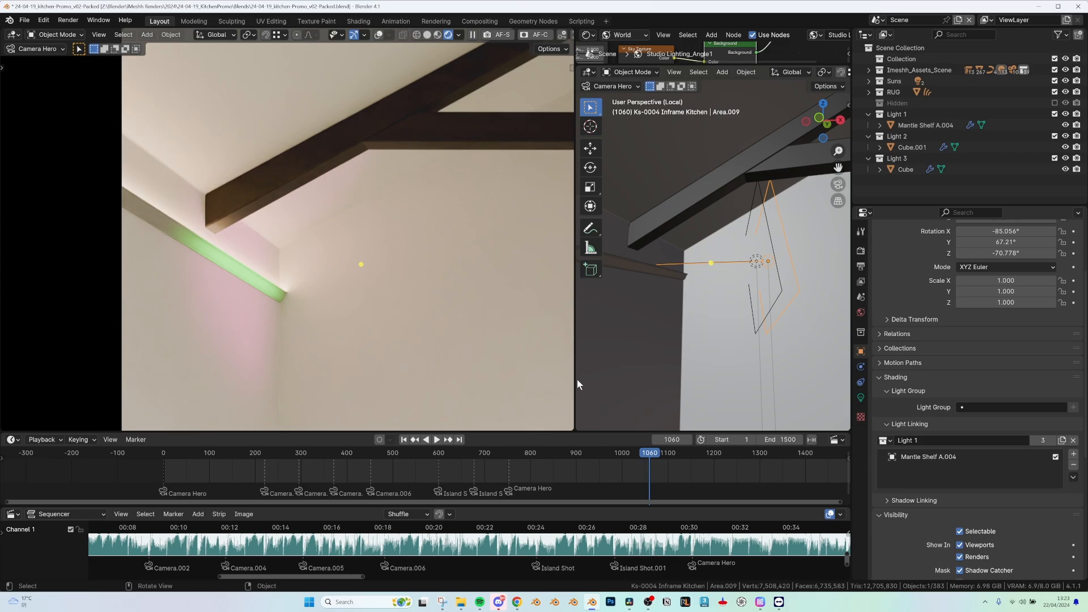
click(270, 259)
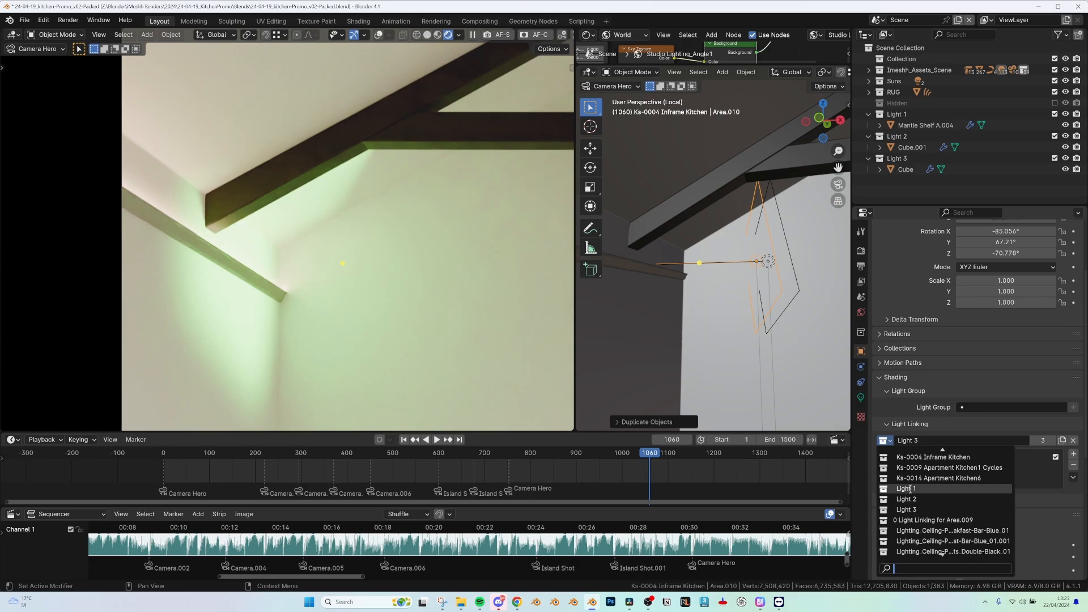
- Link the copied ceiling light to the Light 1 collection
click(909, 488)
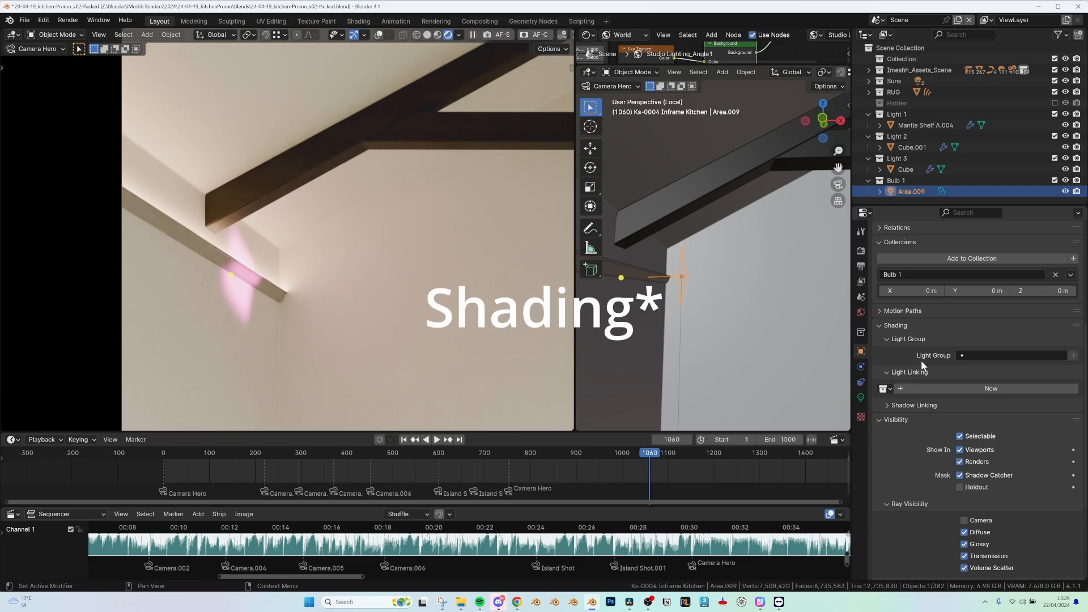
- Link the pink light to Light 1 and untick Mantle Shelf A.004 as a receiver
click(884, 388)
text(light)
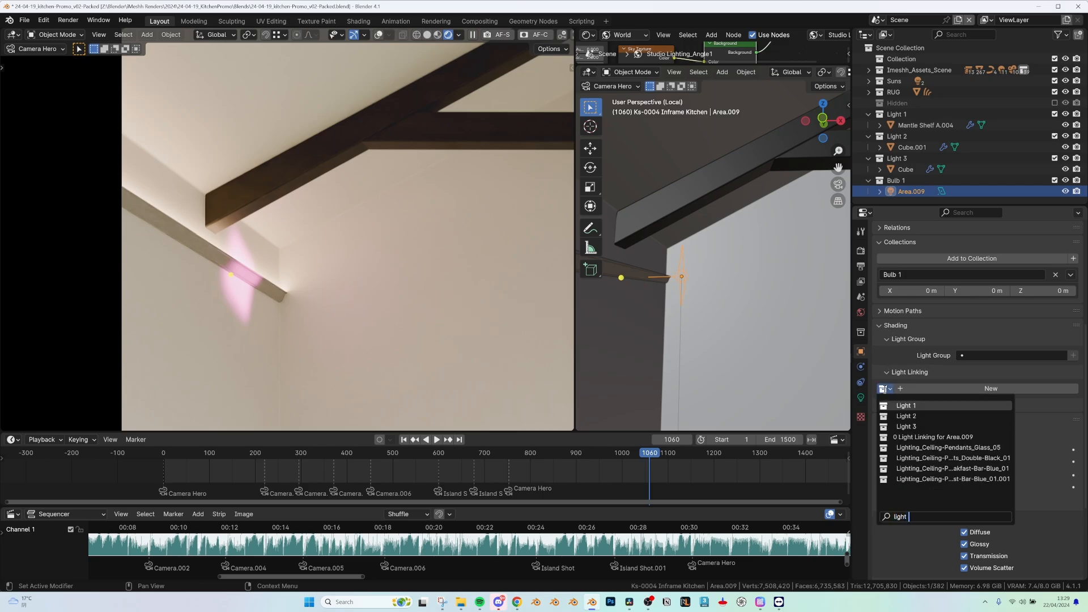
key(Return)
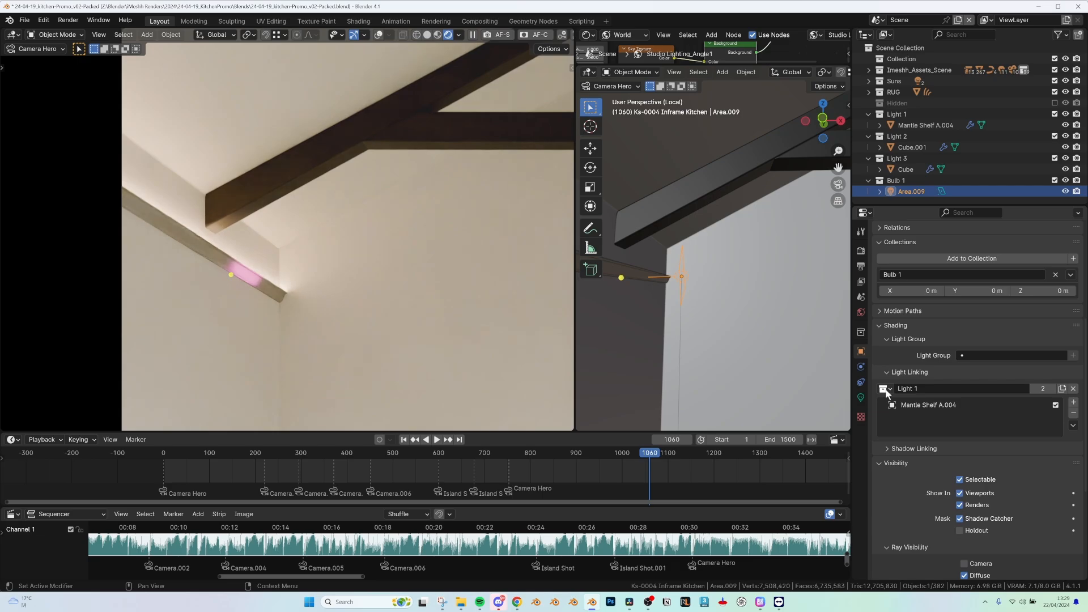
click(1055, 404)
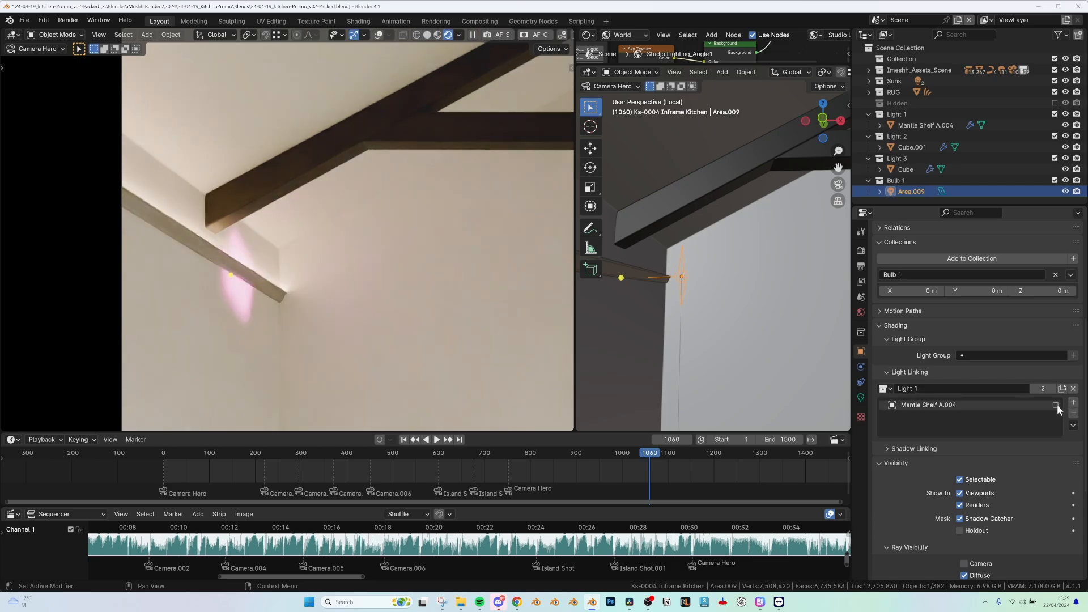
click(1056, 405)
click(1056, 404)
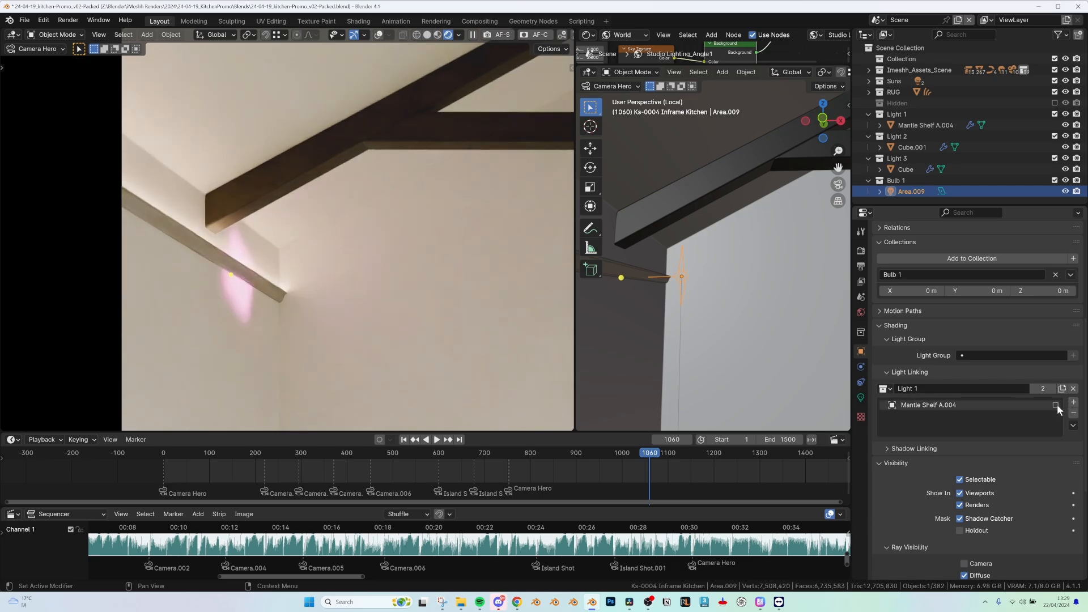